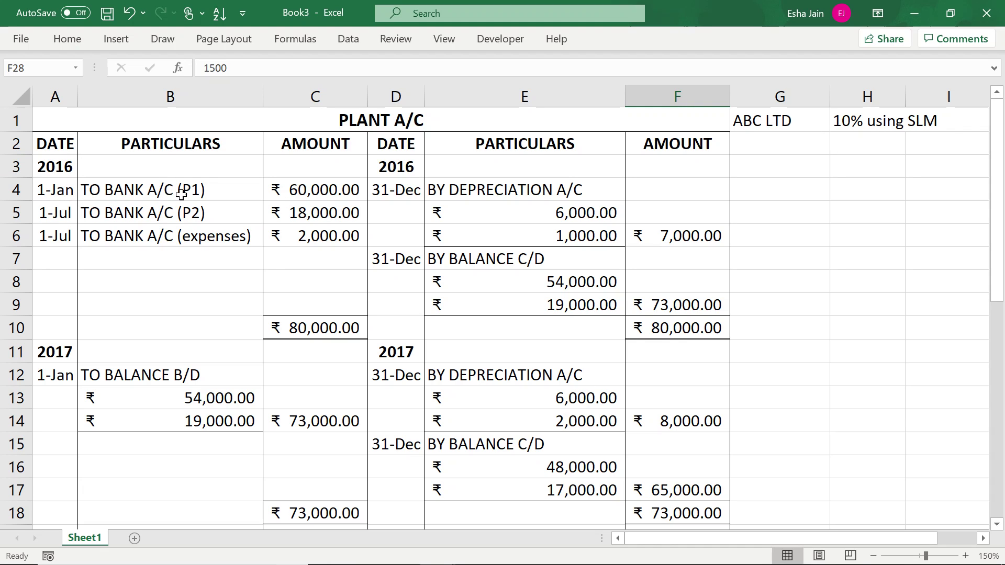
Review the P1 cost, the P2 purchase and the expenses amounts in the 2016 ledger.
click(299, 193)
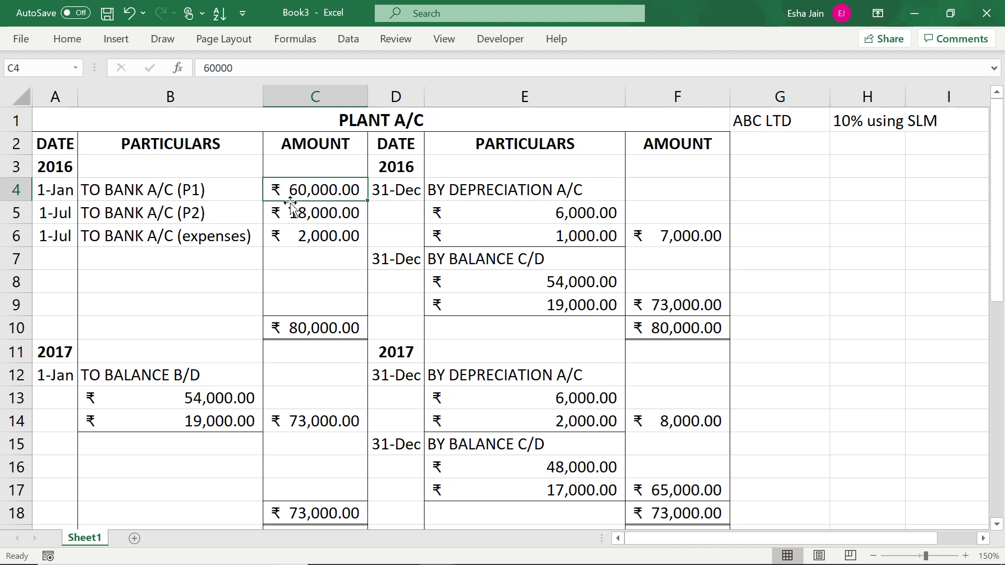
click(113, 215)
click(305, 215)
click(243, 240)
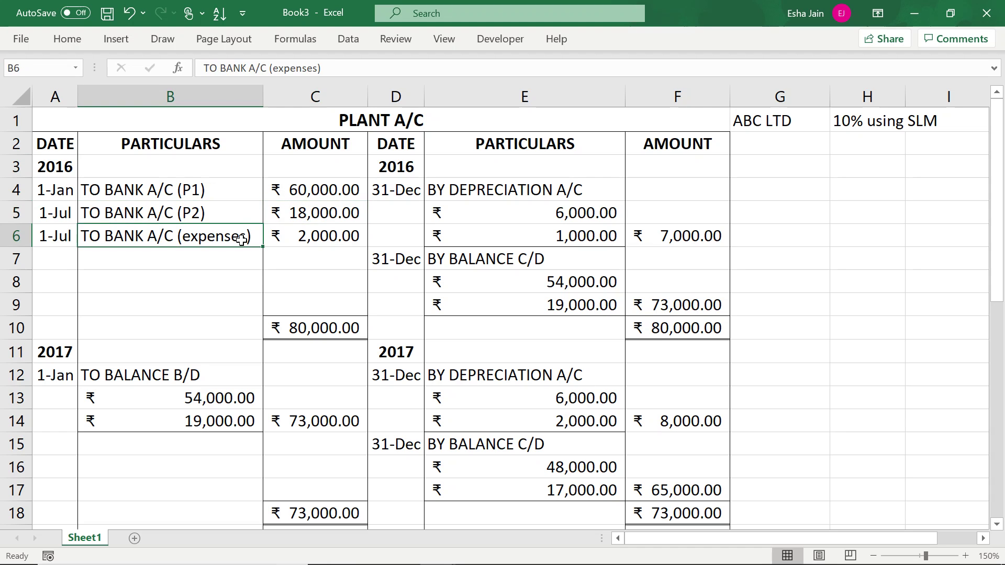
click(314, 242)
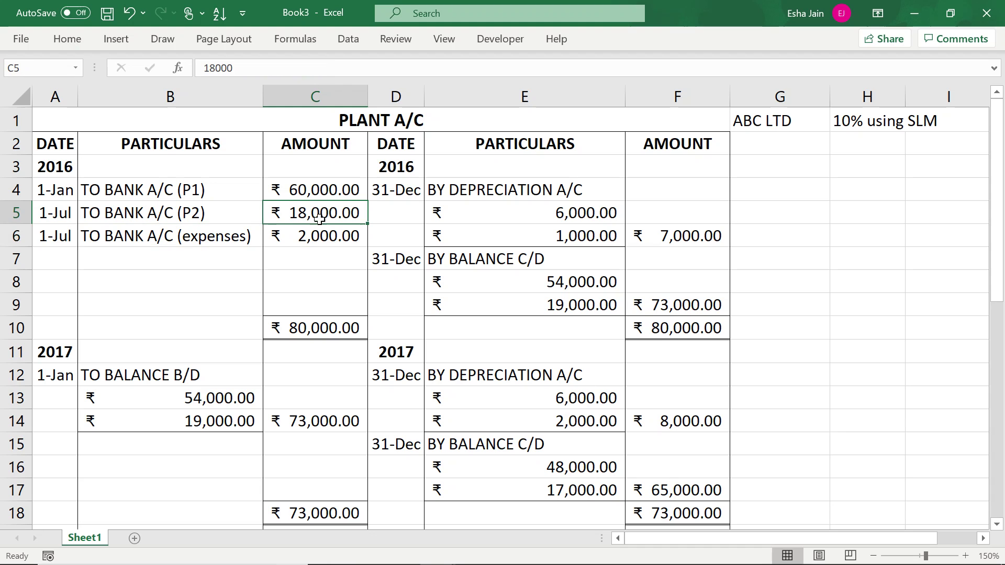
drag(320, 216, 331, 232)
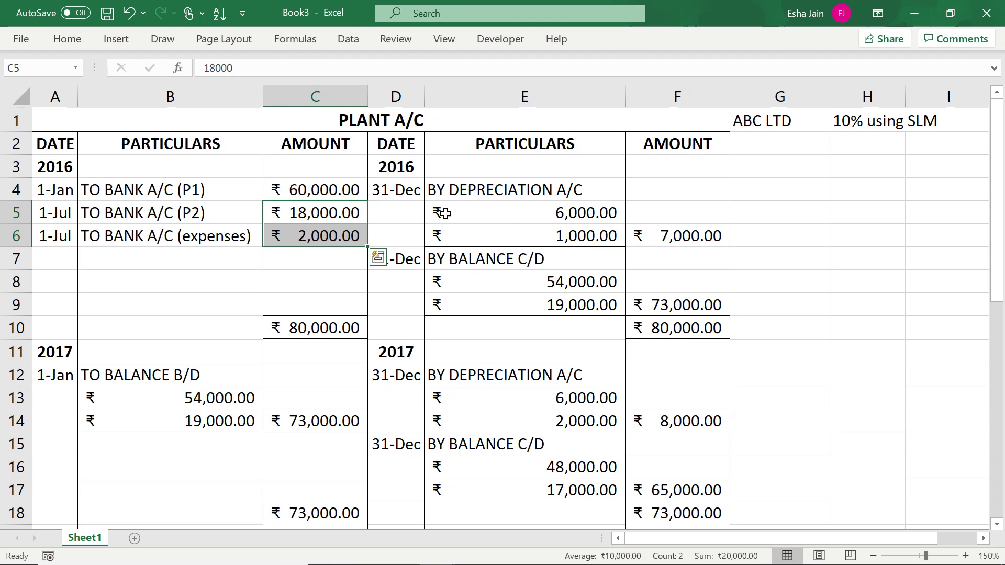
Enter the first-year P1 depreciation in E5 as =C4*10%.
click(535, 216)
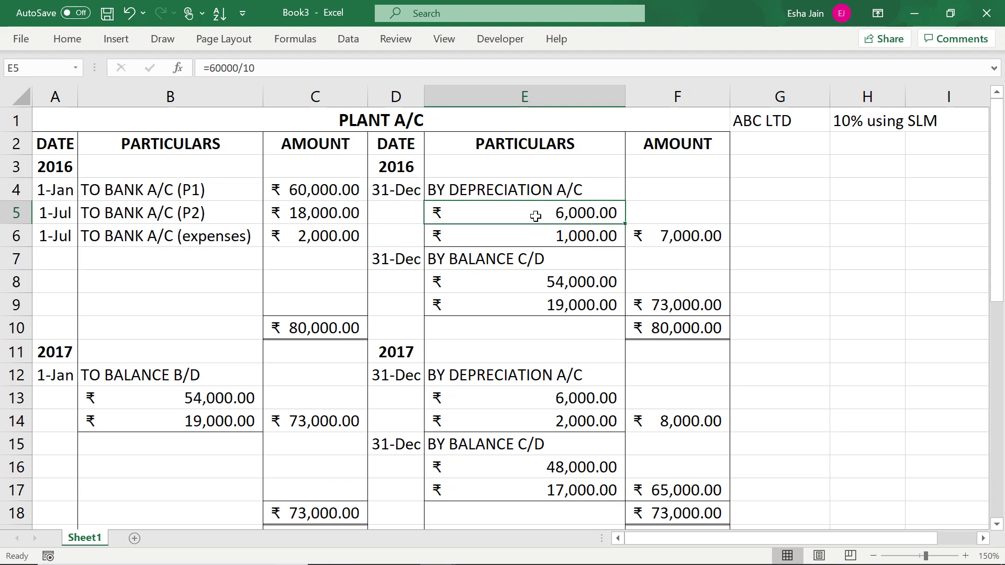
text(=)
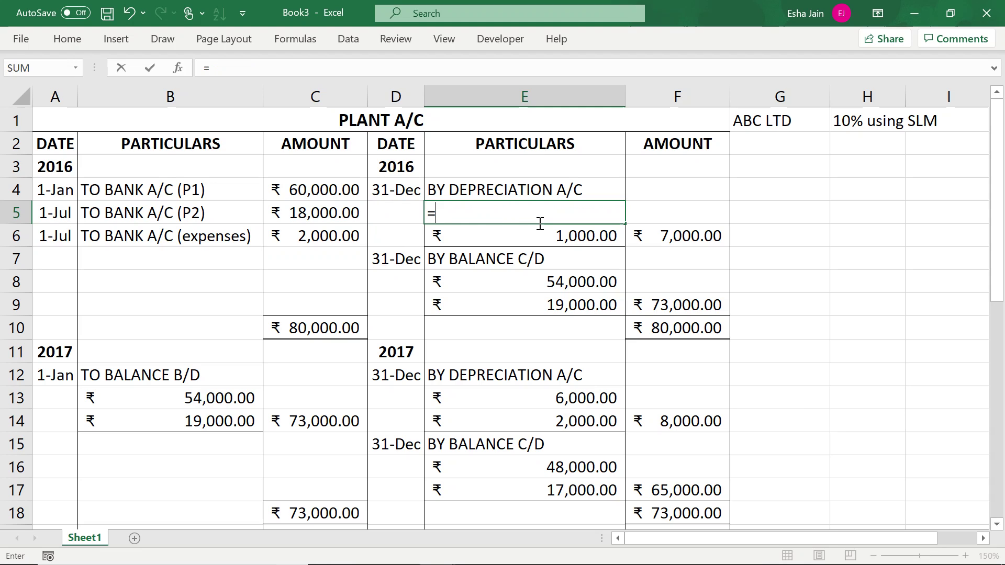
click(342, 188)
text(*10)
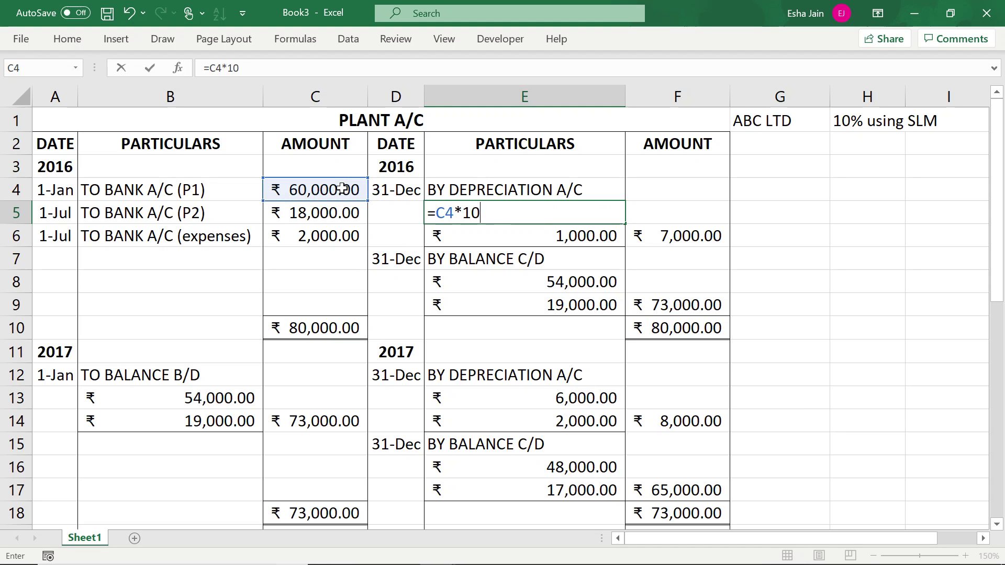
text(%)
key(Return)
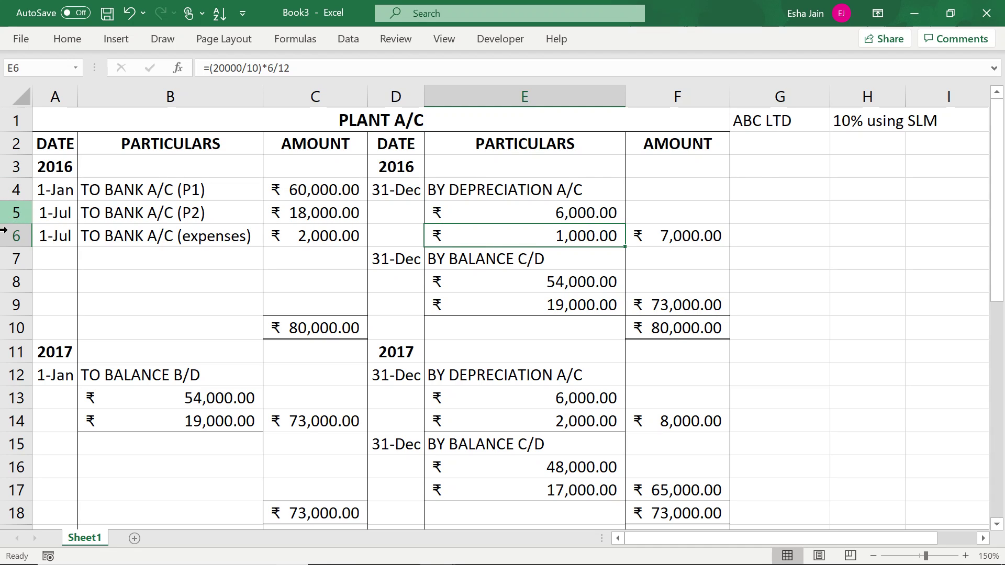
Change the P2 half-year depreciation in E6 to =(20000*10%)*6/12.
double_click(493, 239)
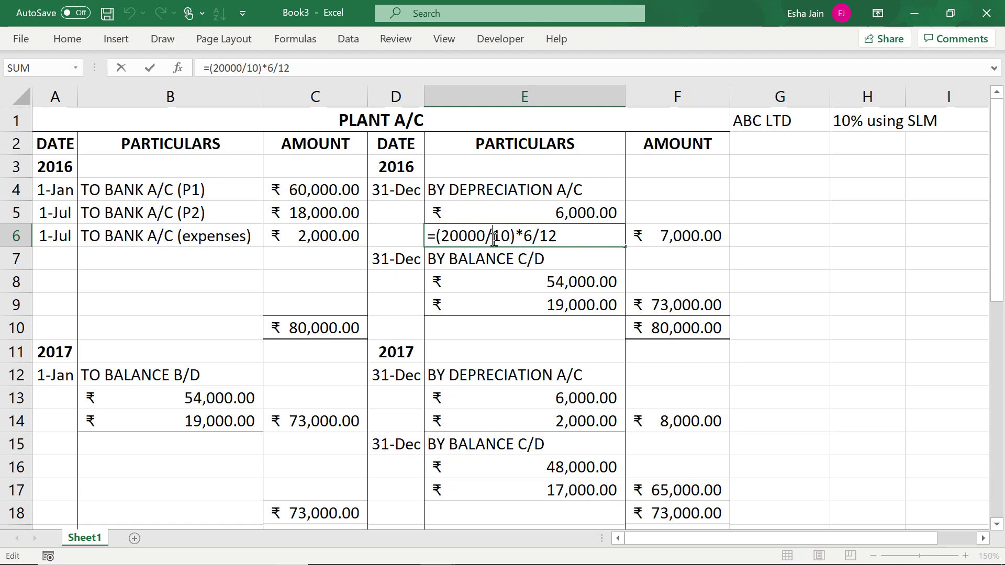
key(BackSpace)
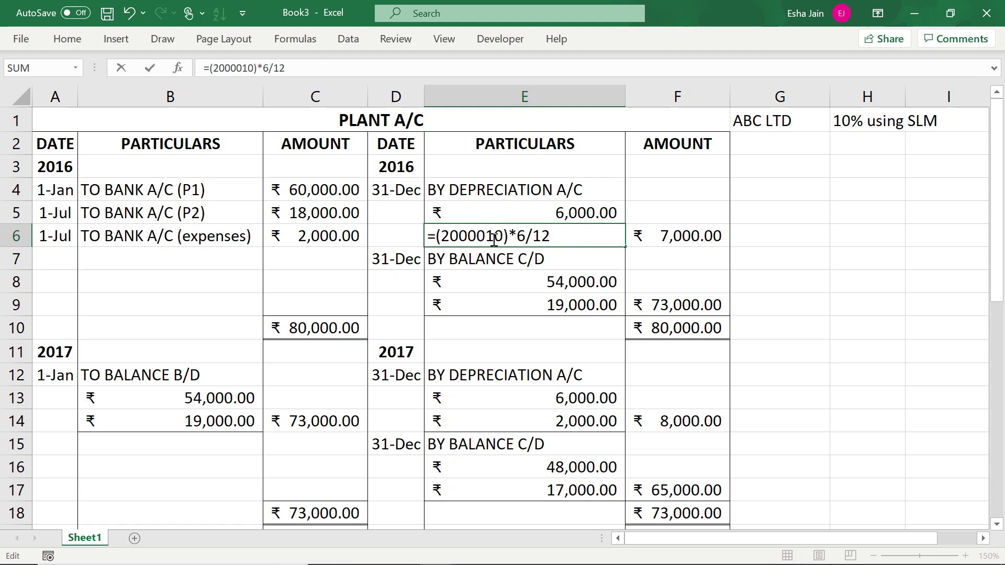
text(*10)
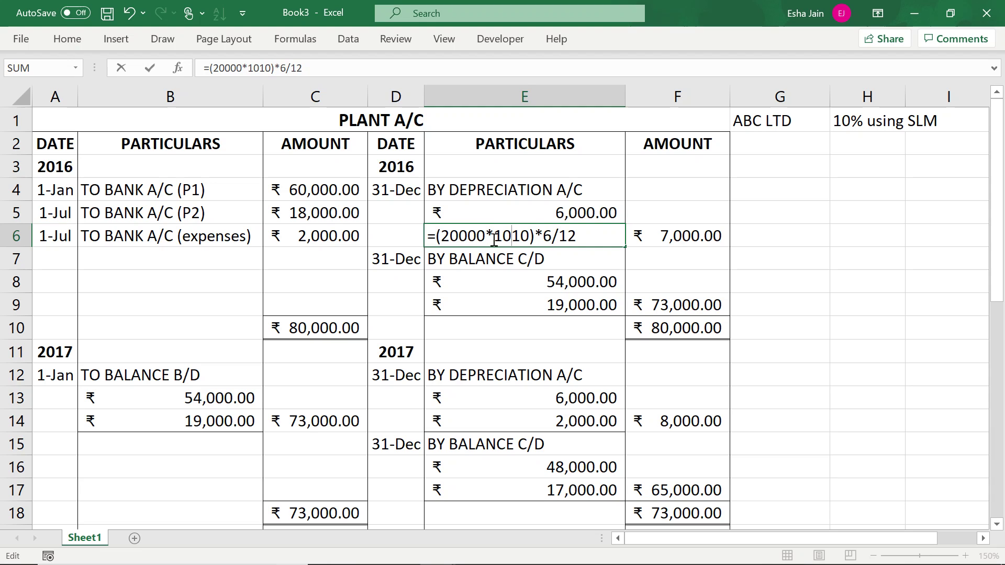
text(%)
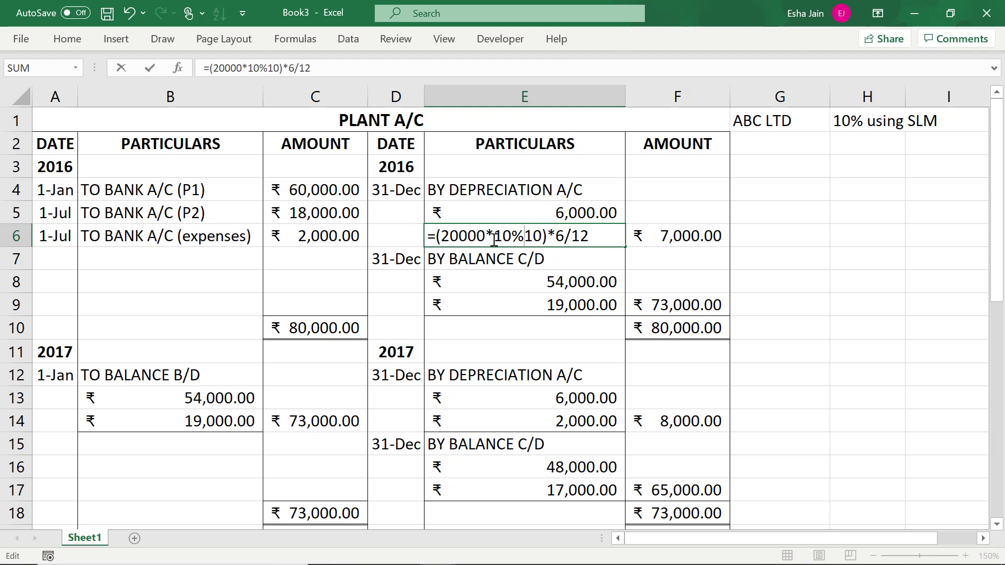
key(Delete)
key(Delete)
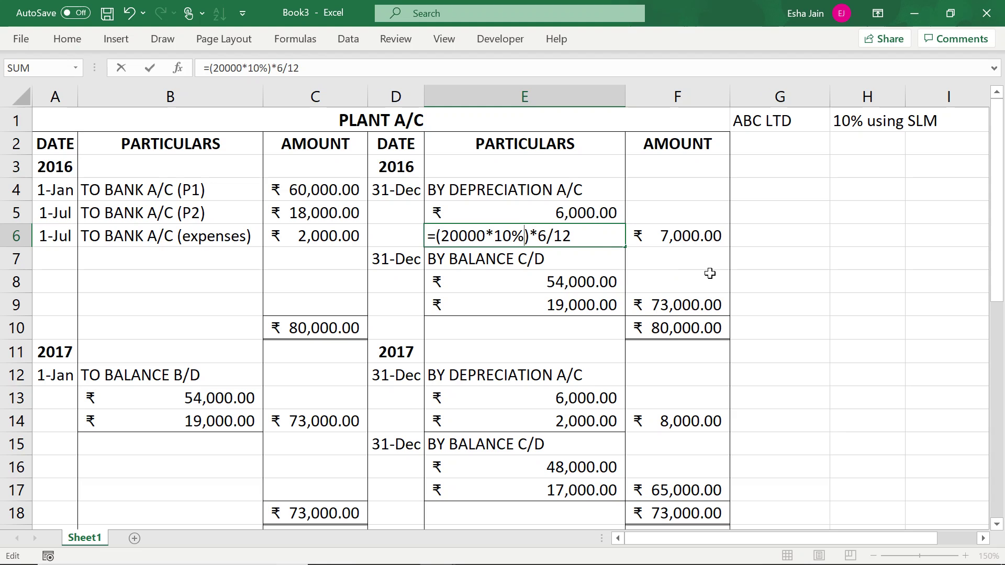
key(Return)
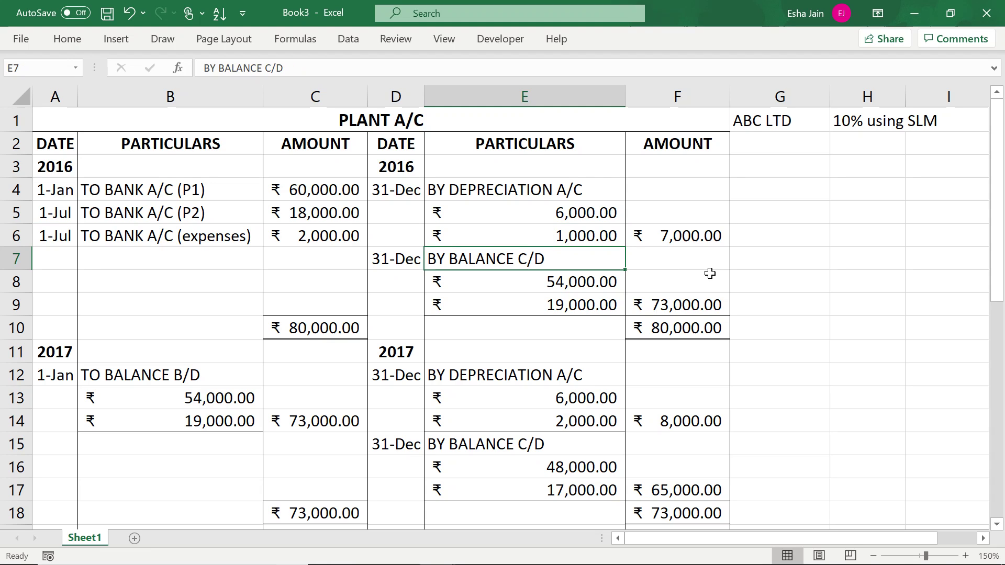
Inspect the 2016 closing balance formulas for P1 (₹54,000), P2 (₹19,000) and the total.
key(Up)
key(Down)
key(Down)
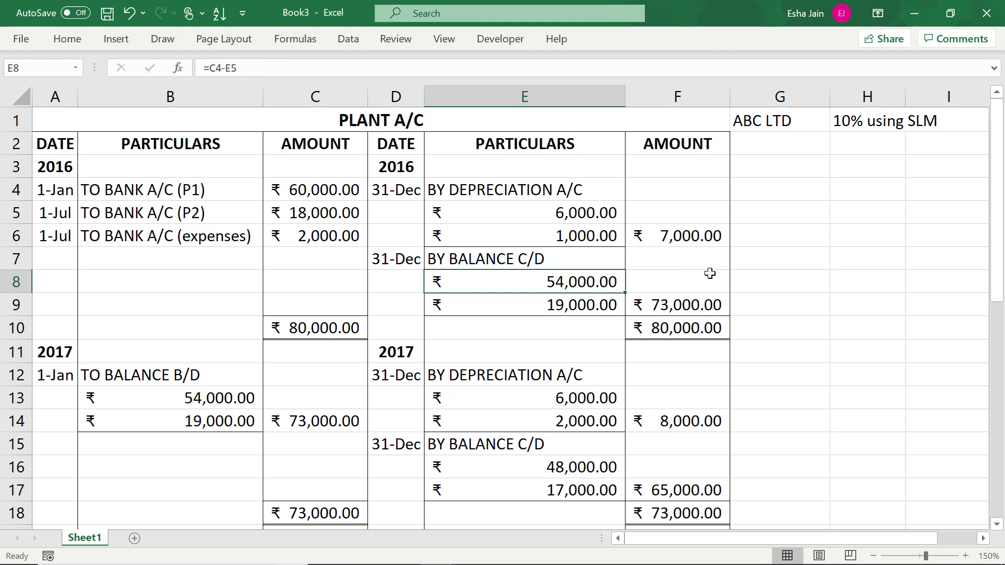
double_click(560, 283)
key(Return)
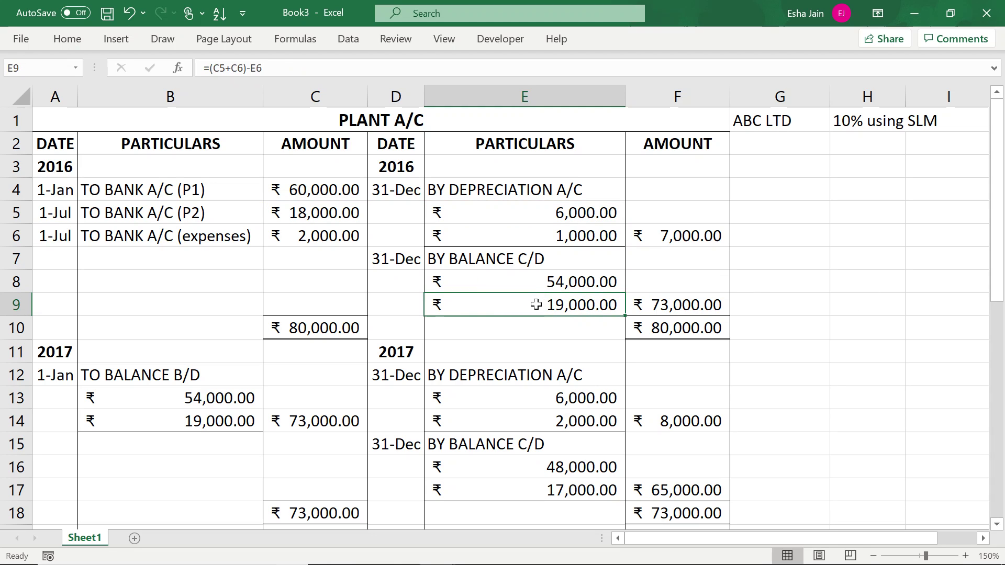
double_click(536, 305)
key(Return)
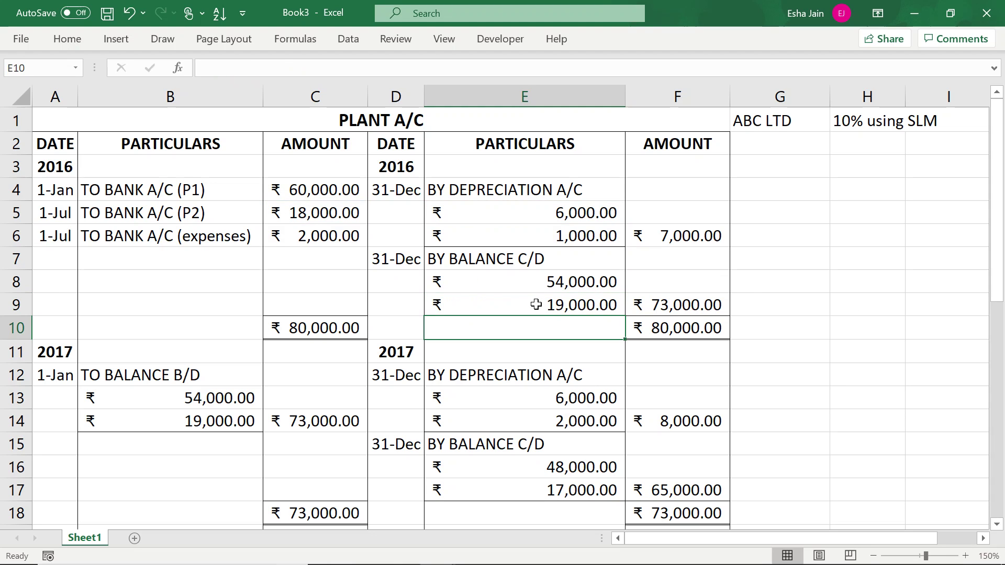
key(Right)
key(Up)
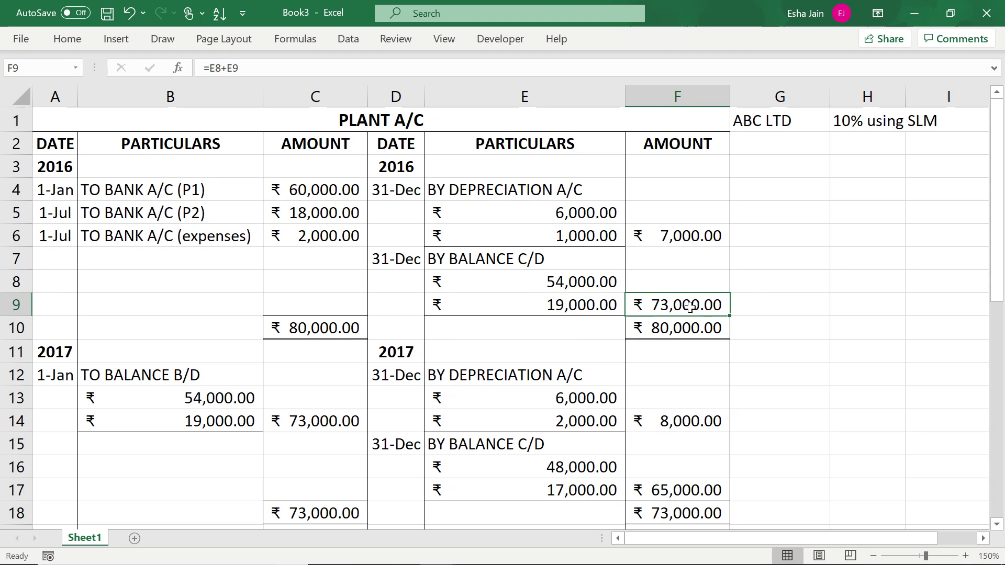
double_click(692, 303)
key(Return)
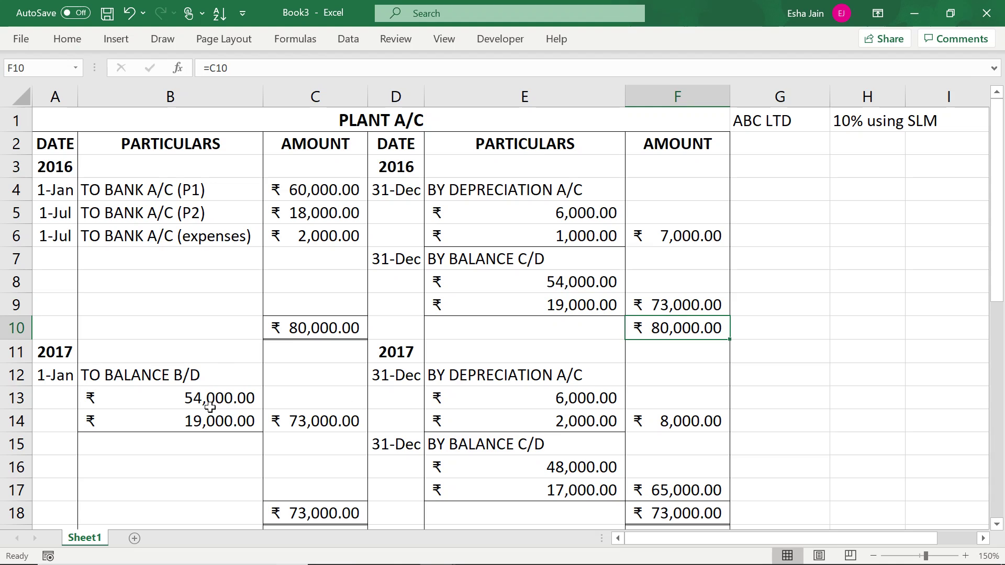
click(175, 424)
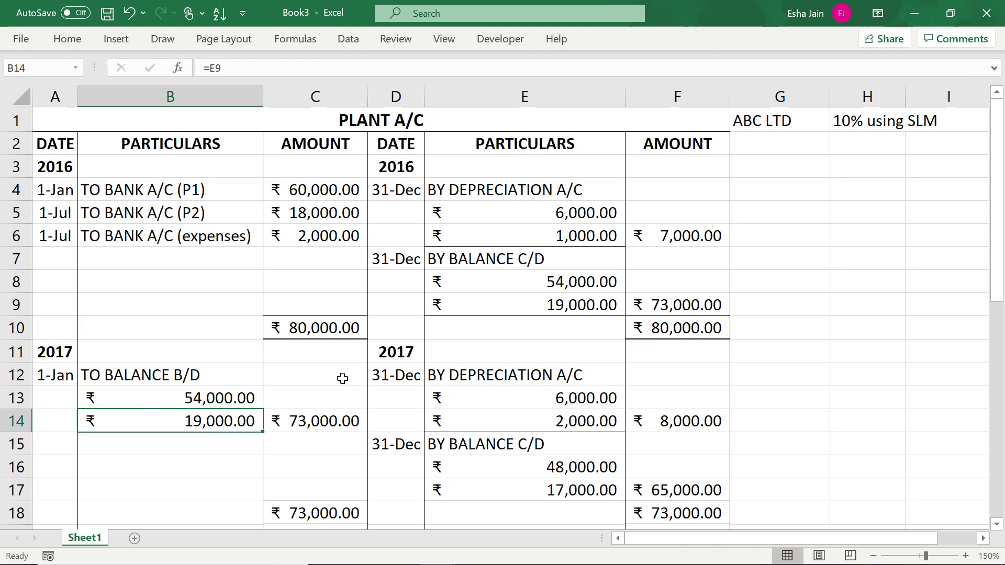
click(556, 424)
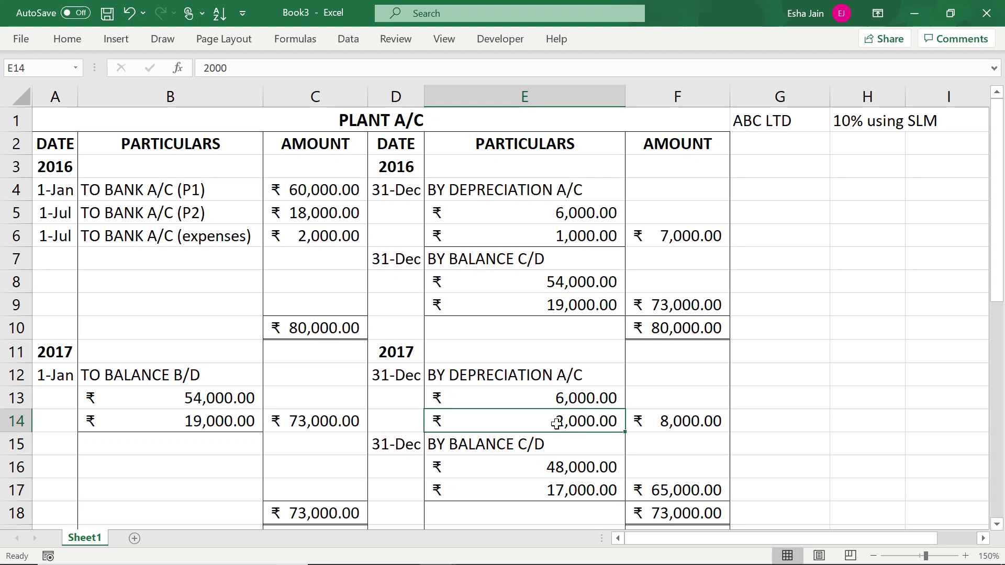
key(Down)
key(Down)
key(Down)
key(Down)
key(Down)
key(Down)
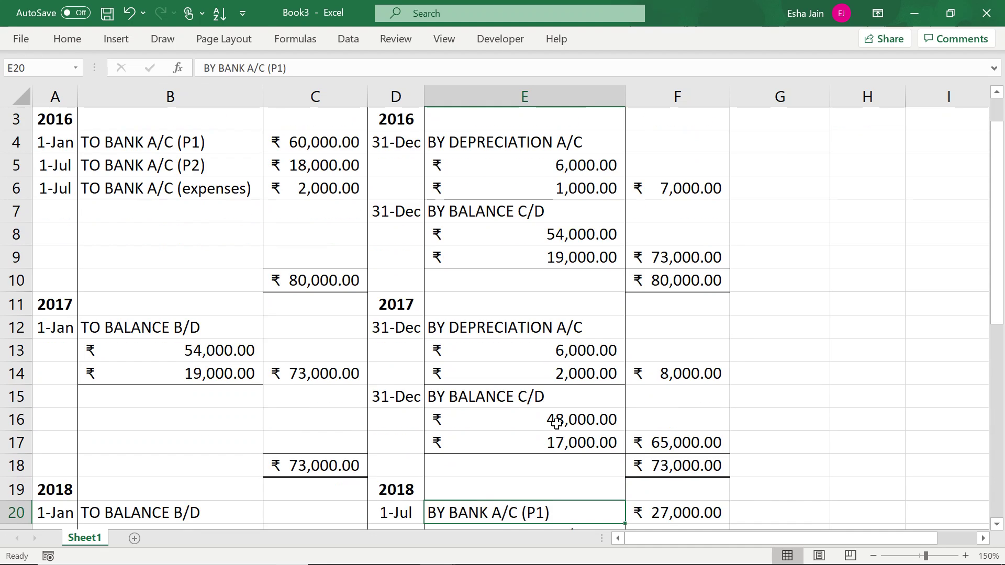
key(Down)
key(Down)
key(Down)
key(Down)
key(Down)
key(Down)
key(Down)
key(Down)
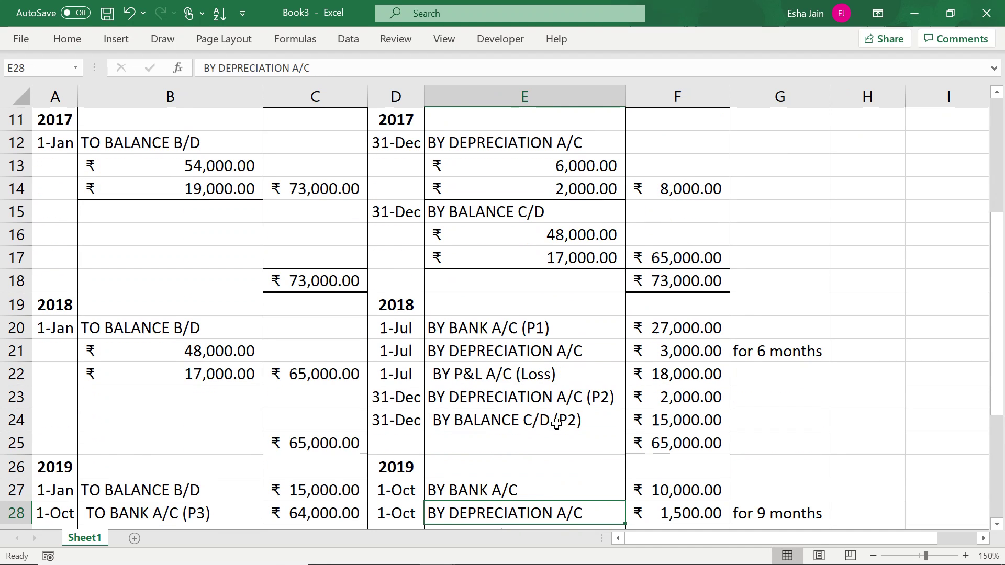
key(Down)
key(Down)
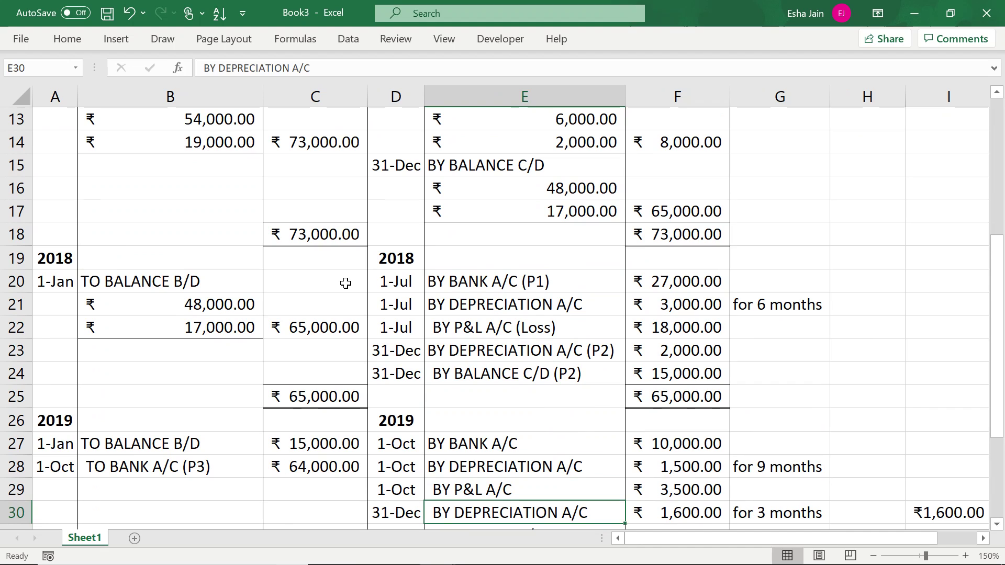
click(218, 309)
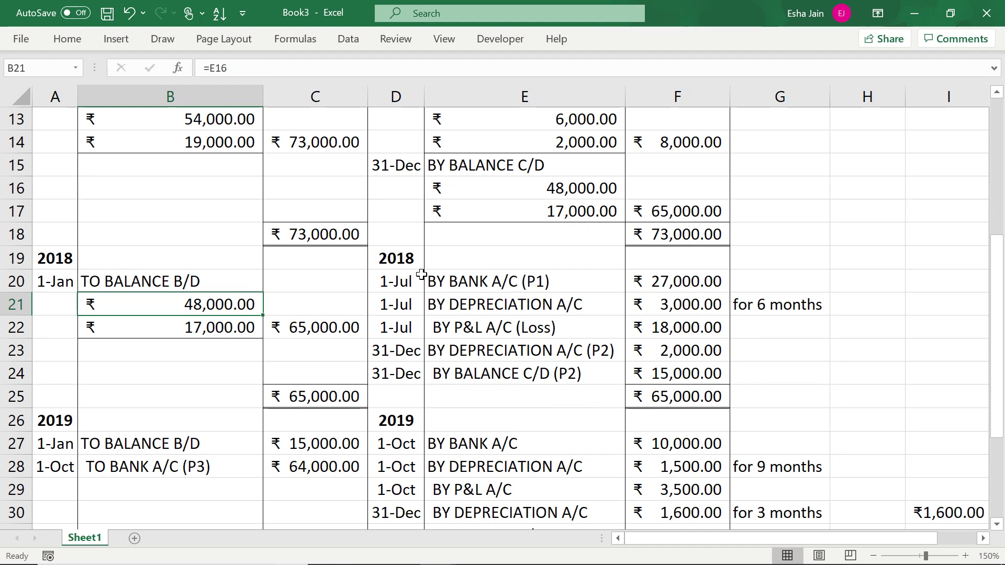
click(723, 284)
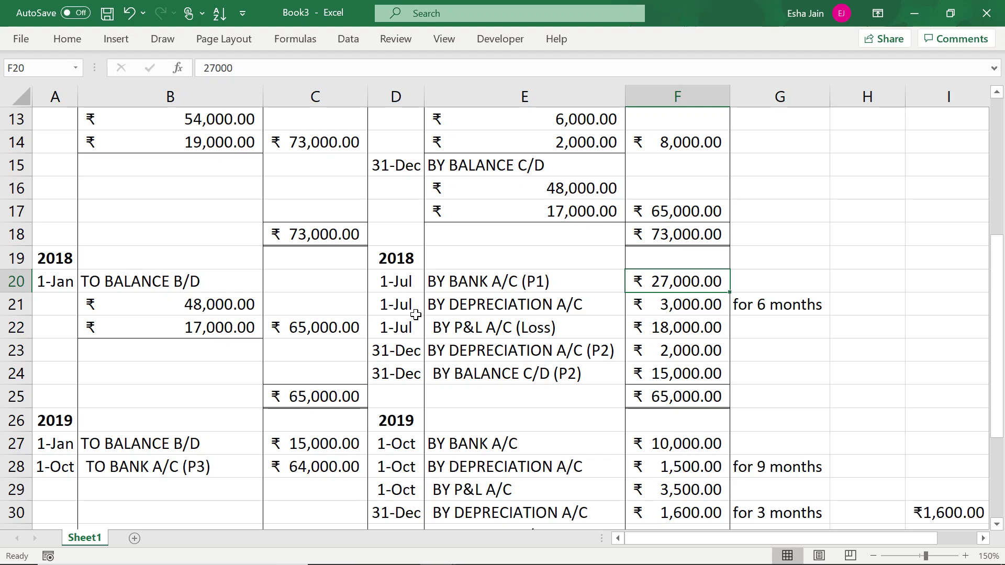
Enter =6000*6/12 in F21 for the six-month depreciation on sold P1 (₹3,000).
click(669, 302)
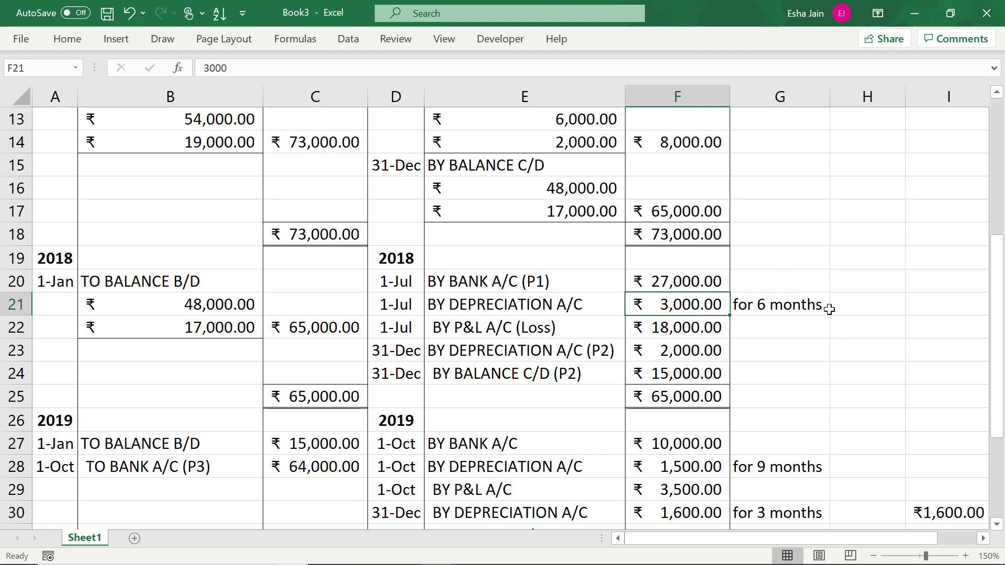
text(=6)
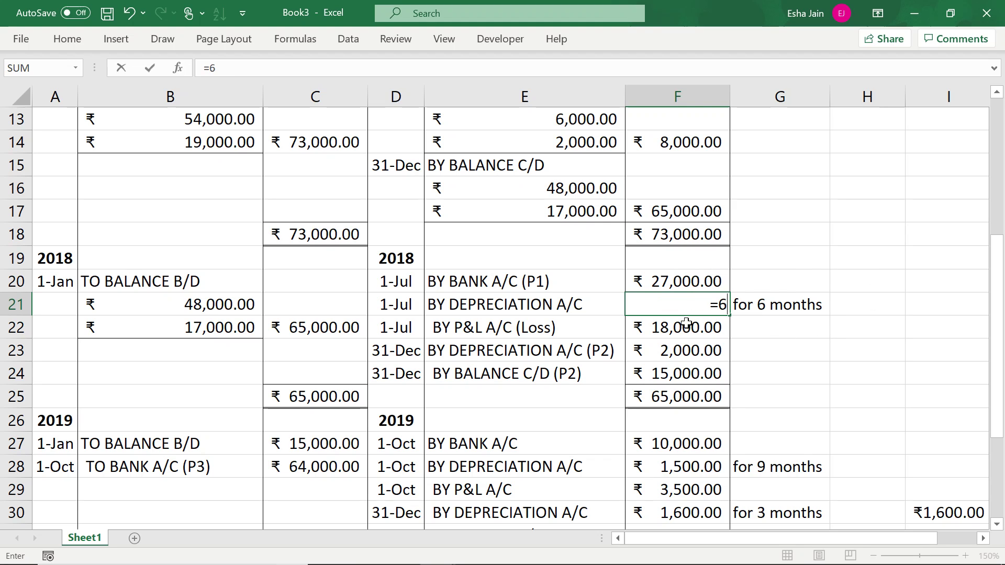
text(000)
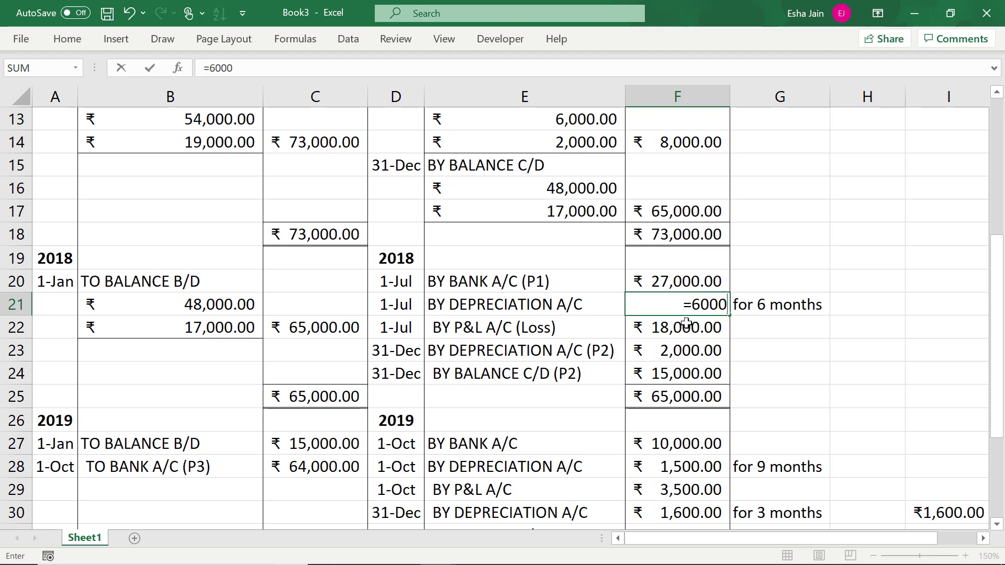
text(*6)
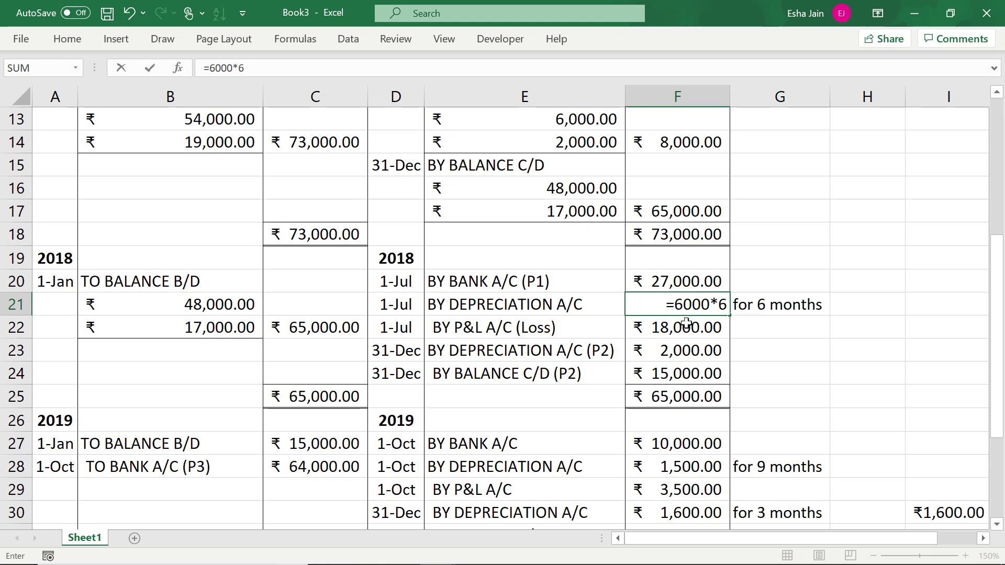
text(/12)
key(Return)
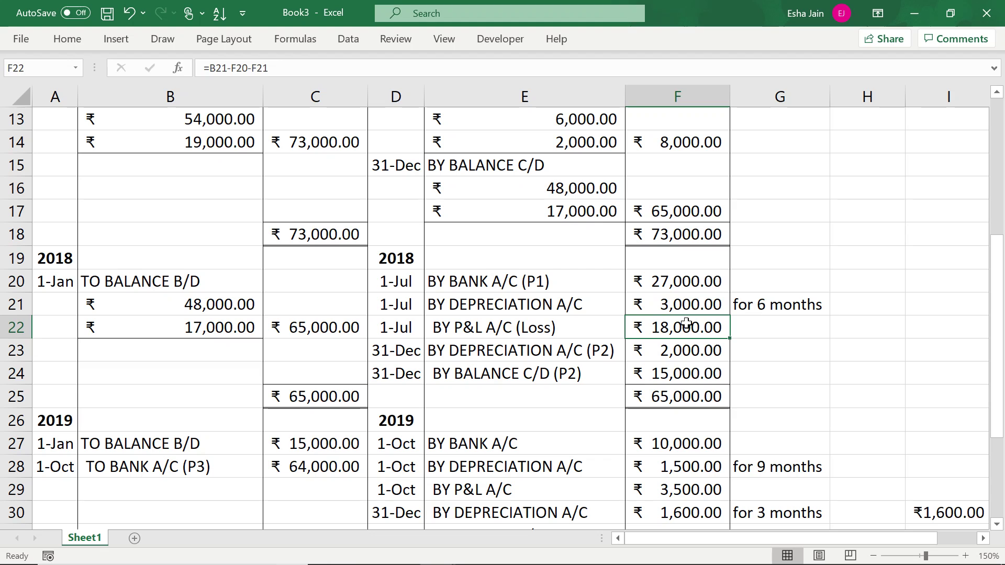
double_click(674, 304)
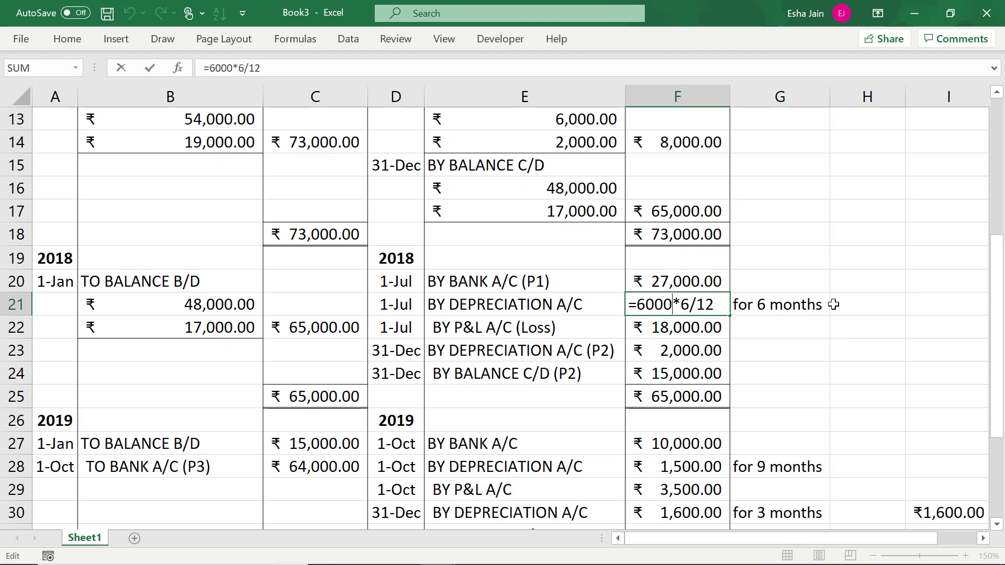
key(Return)
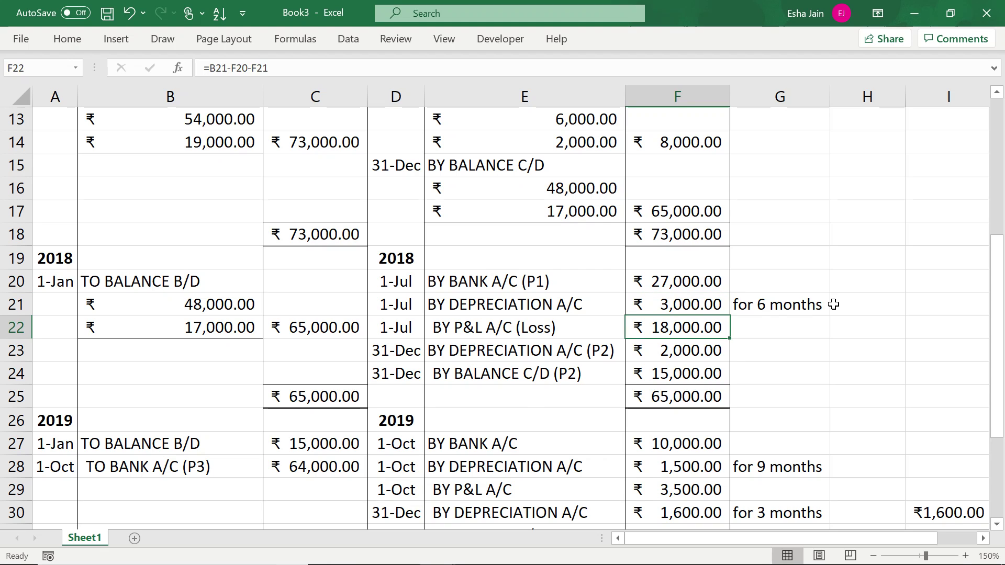
Check that the F22 loss formula =B21-F20-F21 gives ₹18,000.
double_click(687, 330)
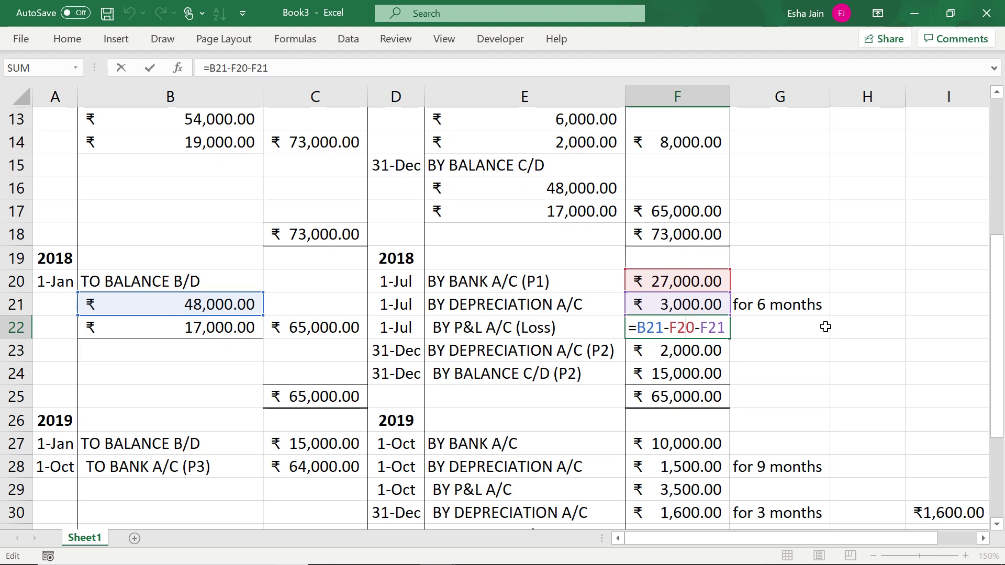
key(Return)
key(Up)
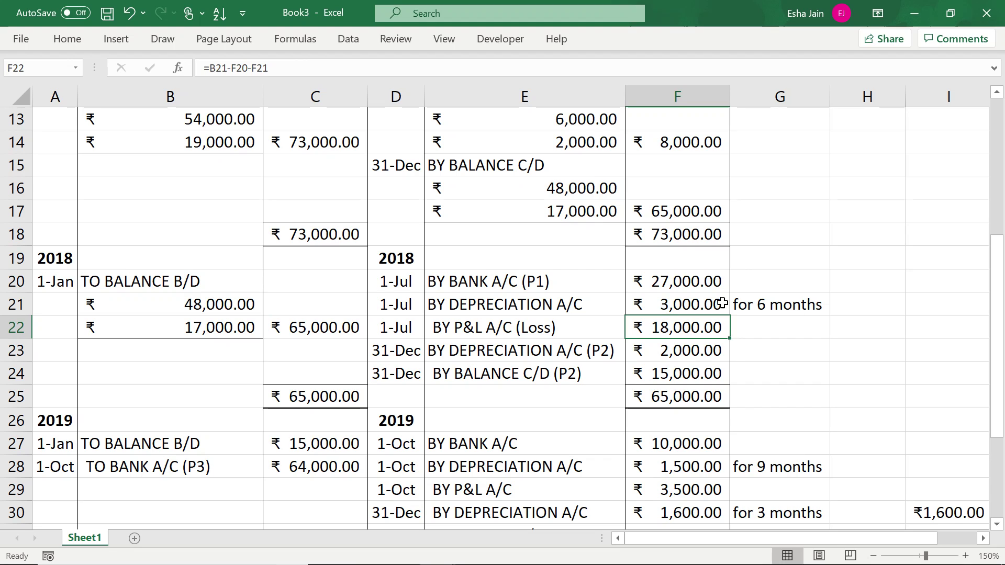
Set the 2018 balance c/d in F24 to =B22-F23, giving ₹15,000.
click(661, 350)
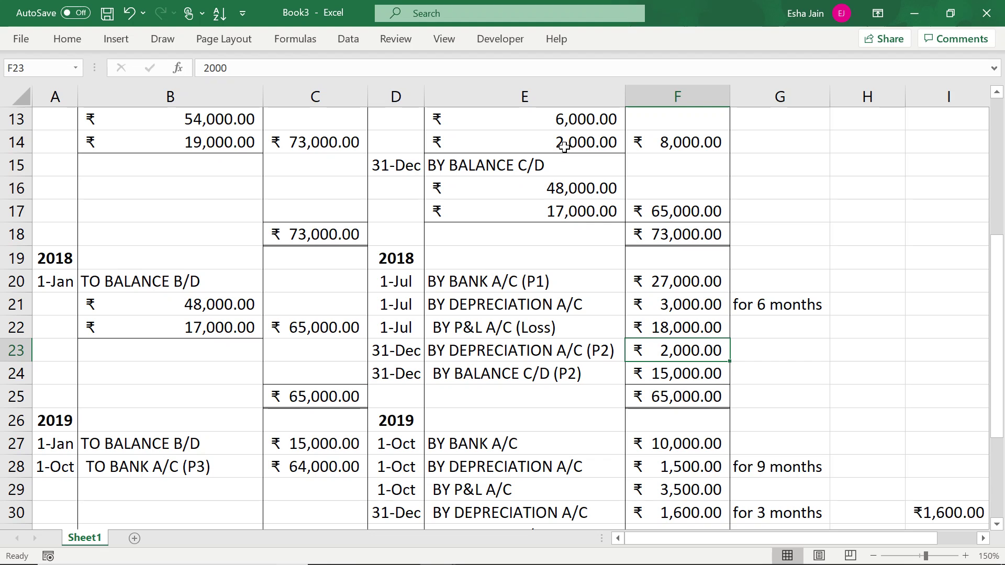
click(661, 373)
text(=B22-F23)
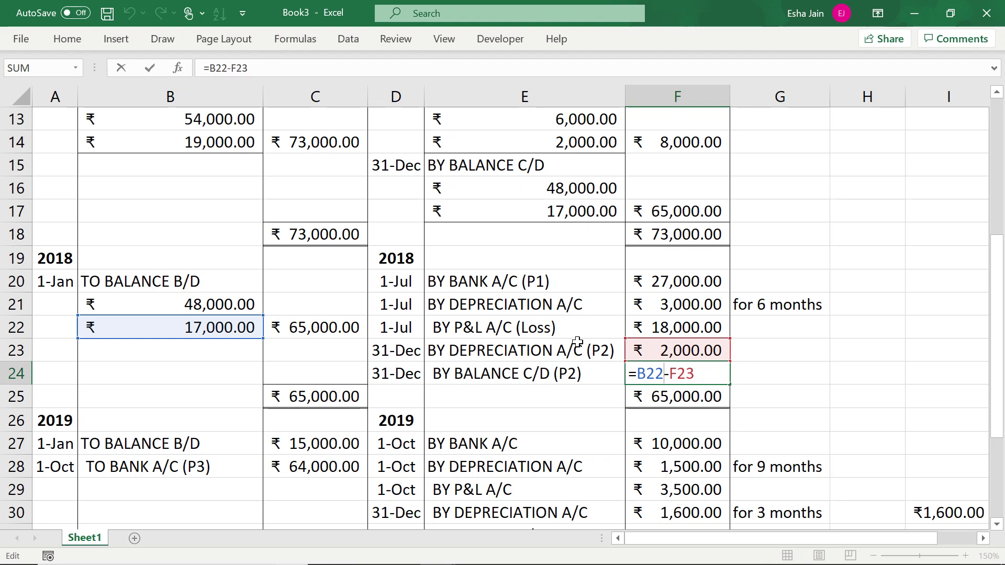
key(Return)
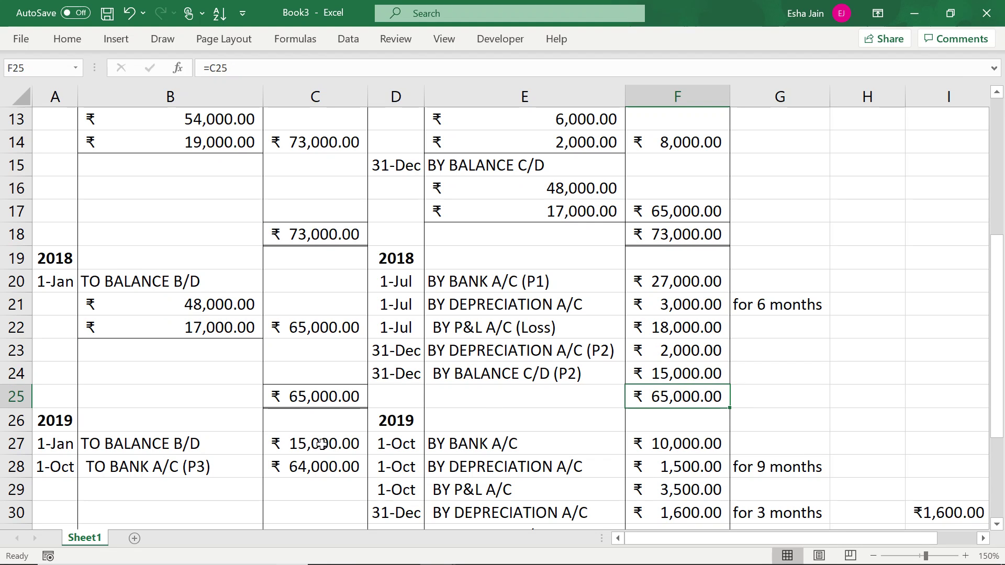
Relabel the 2019 opening entry as TO BALANCE B/D (P2).
click(322, 445)
double_click(224, 439)
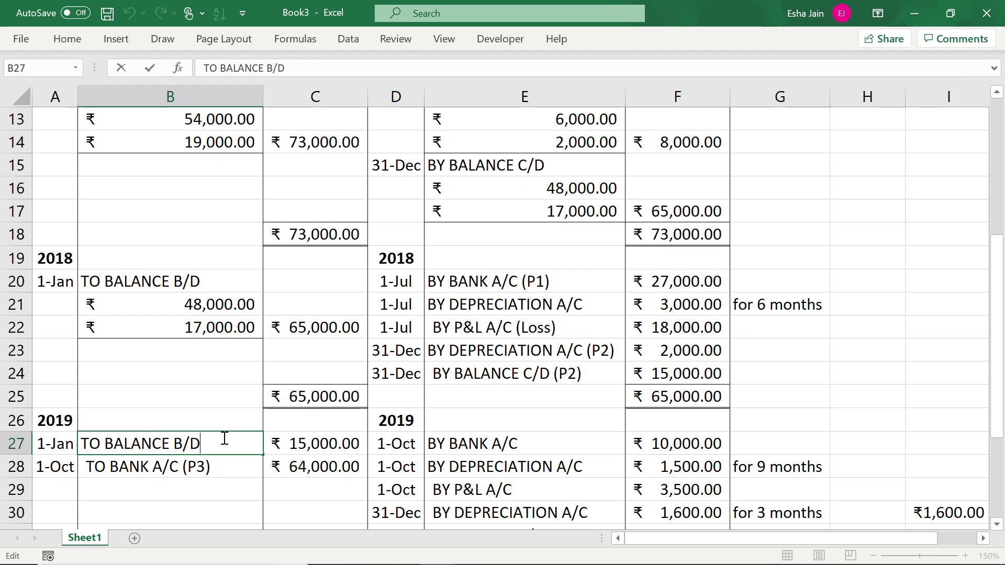
text( (P2))
key(ctrl+Return)
key(Down)
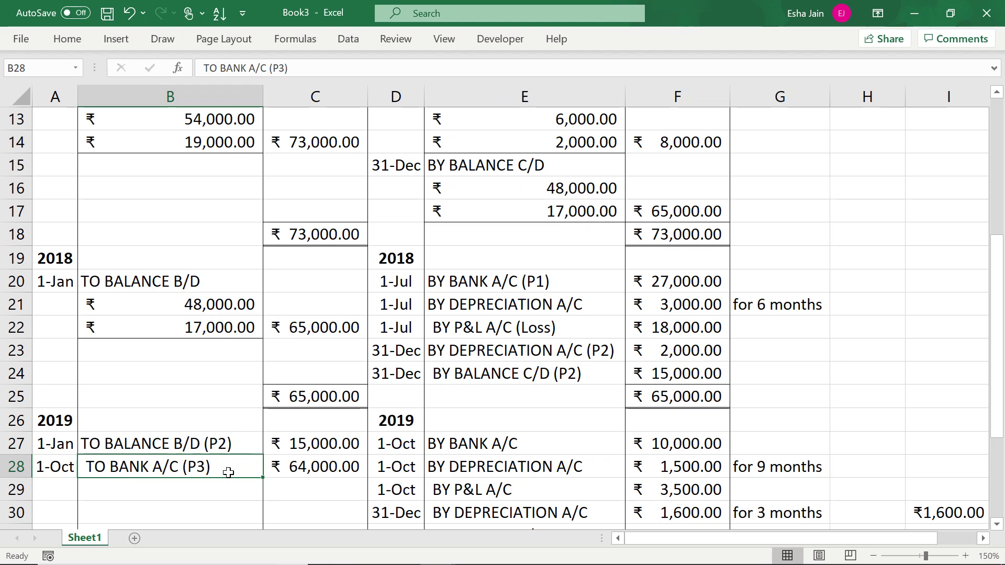
Enter =2000*9/12 in F28 for the nine-month 1-Oct 2019 depreciation (₹1,500).
click(321, 466)
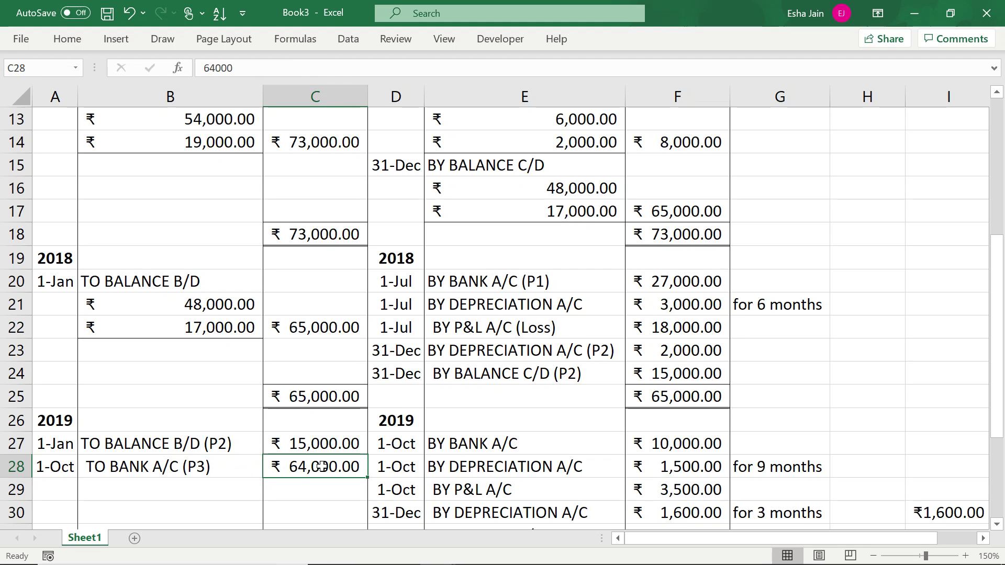
click(221, 468)
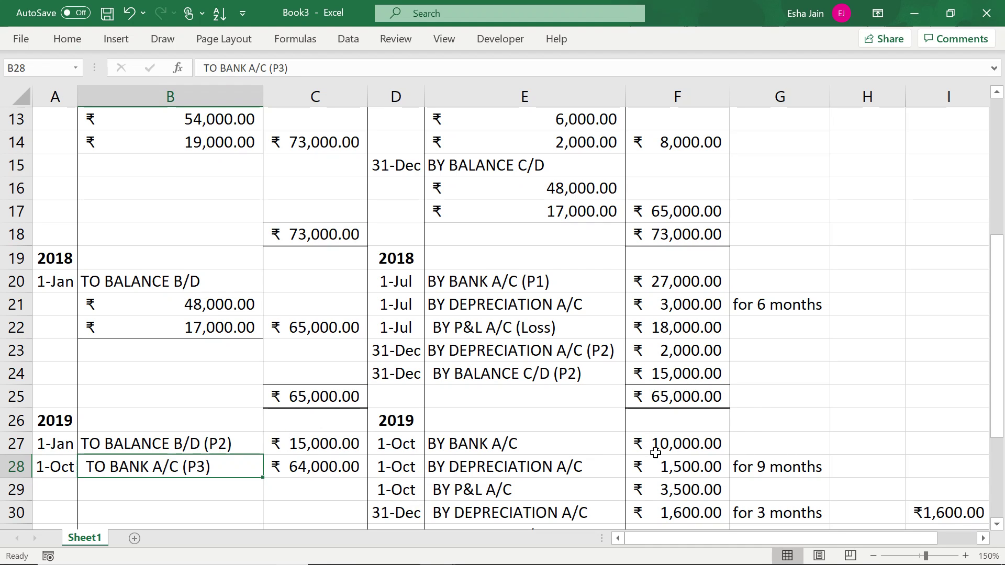
click(405, 438)
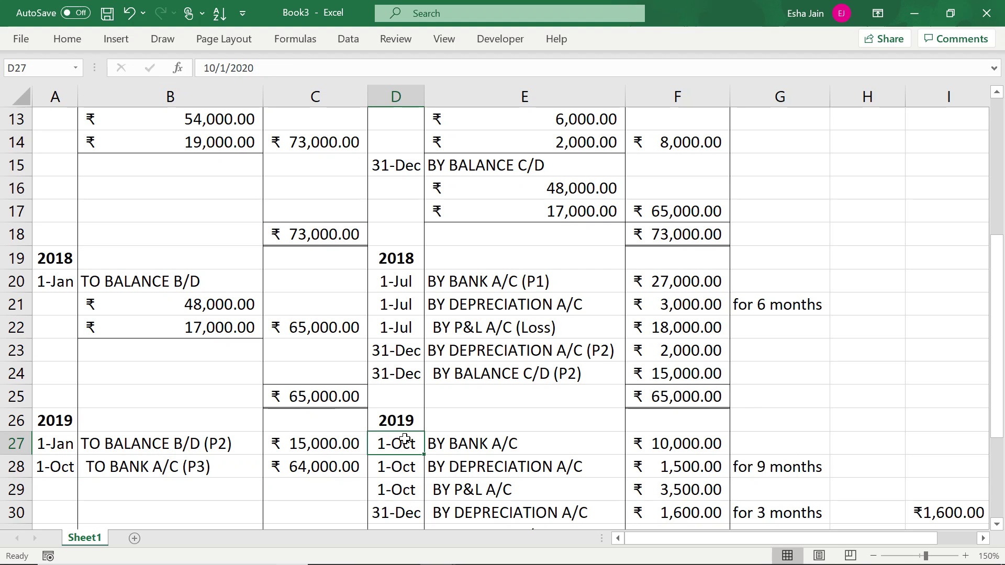
click(702, 463)
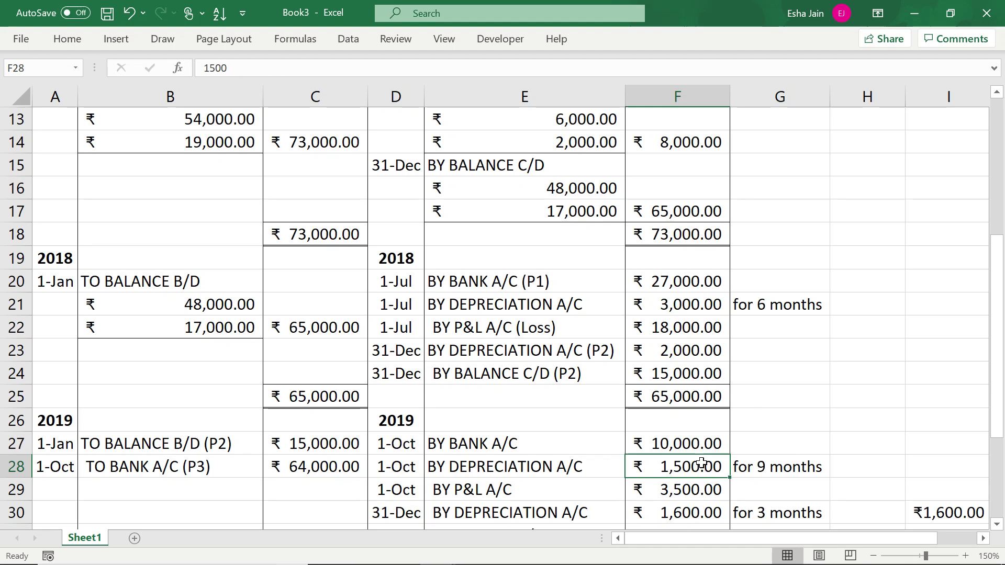
text(=2)
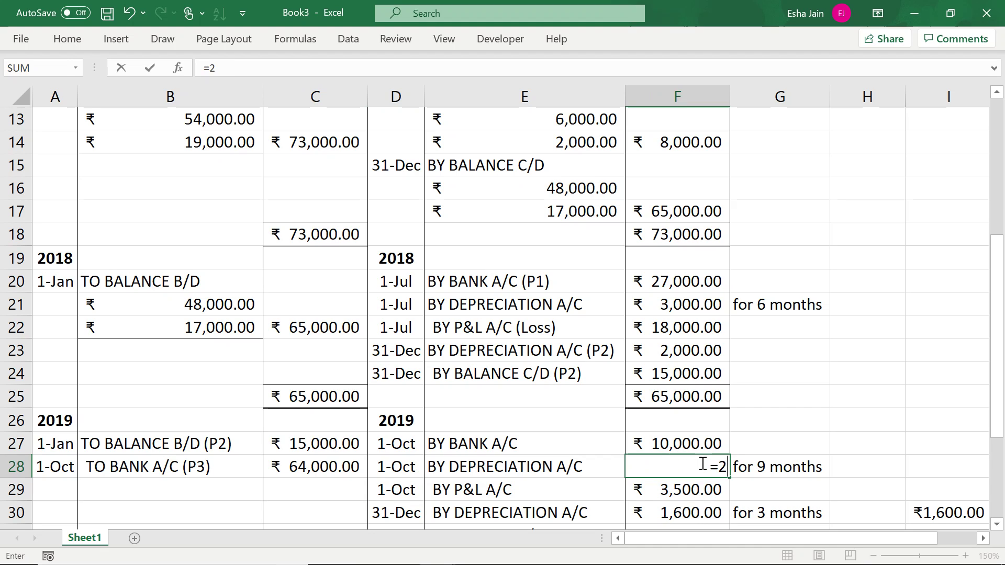
text(000)
text(*9/12)
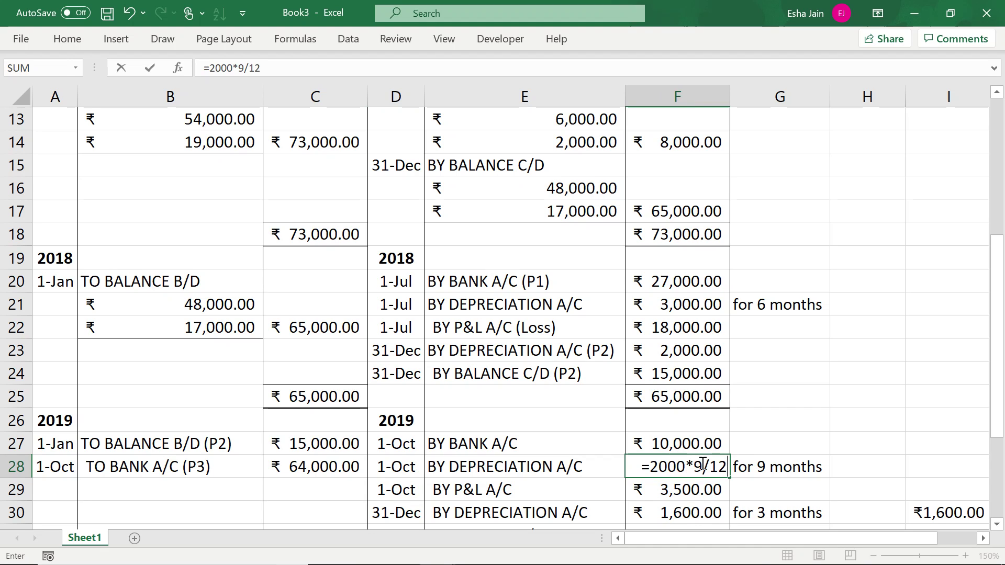
key(Return)
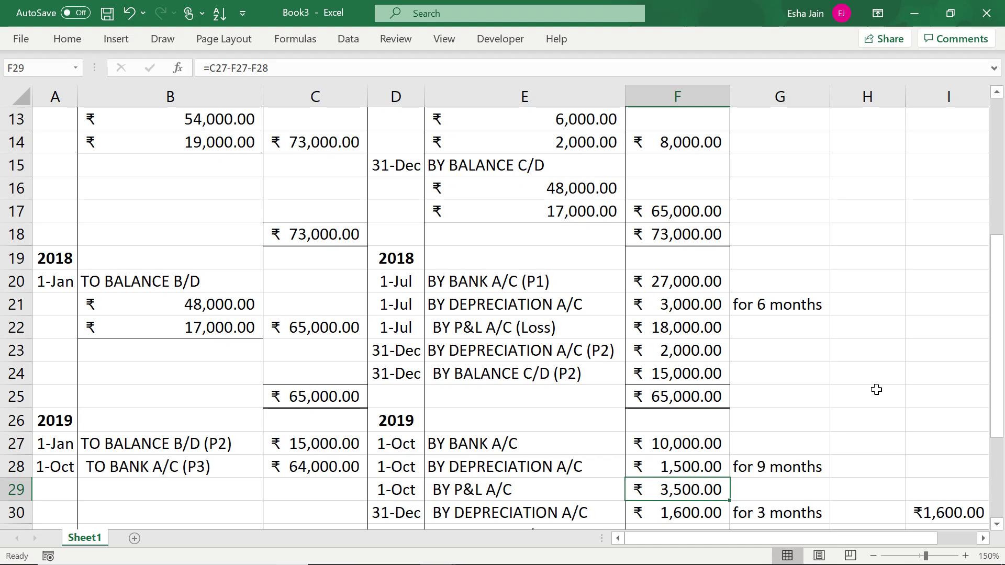
Change the 2019 sale entry in E27 to BY BANK A/C (P2) and dismiss the Help pane.
double_click(556, 448)
text((P2)
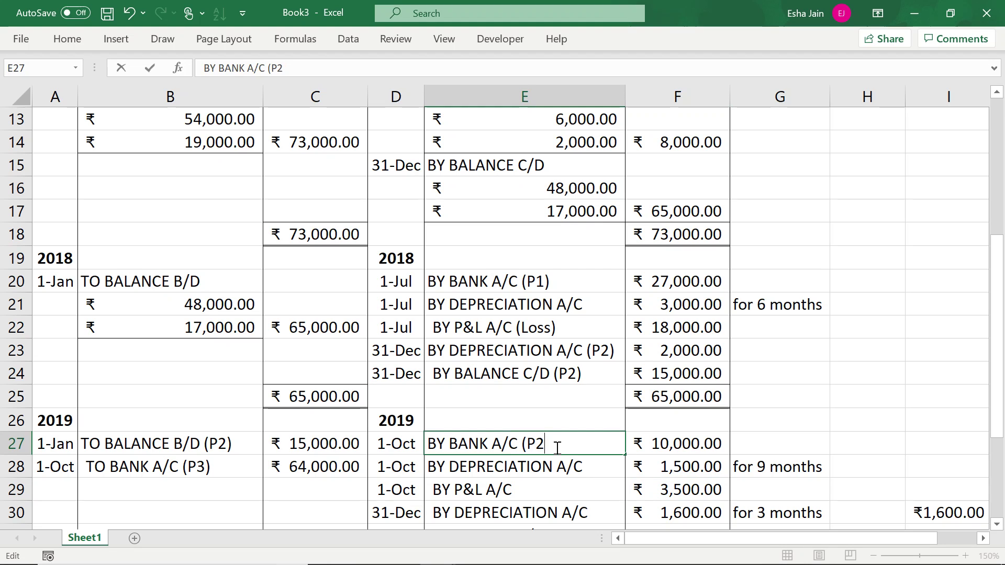
key(Return)
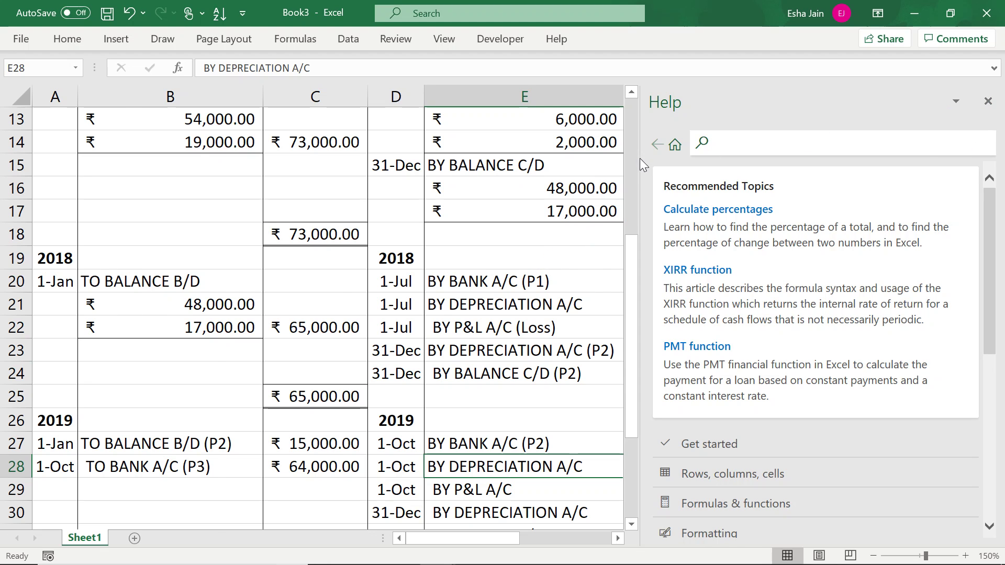
key(Return)
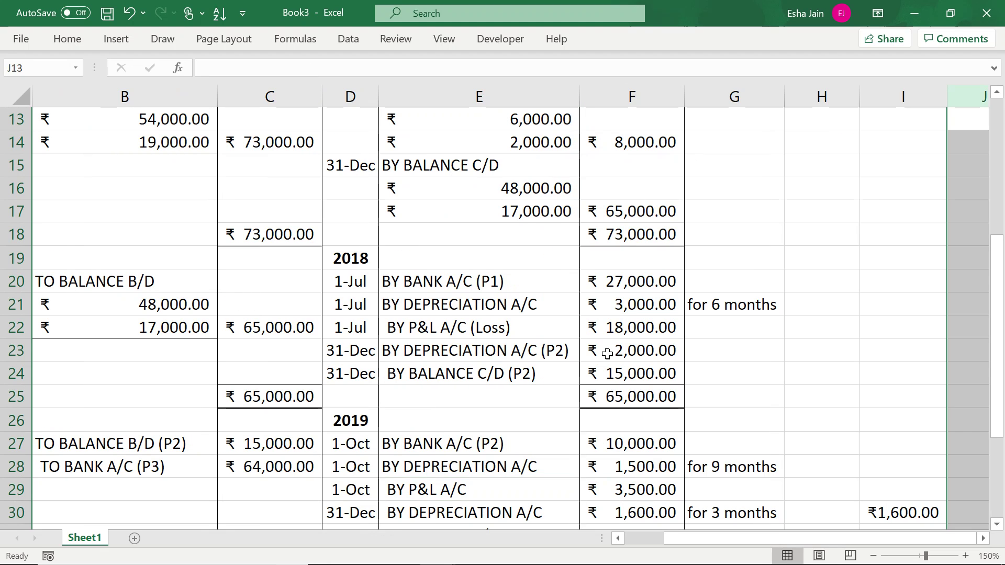
click(607, 354)
scroll(519, 439, down, 1)
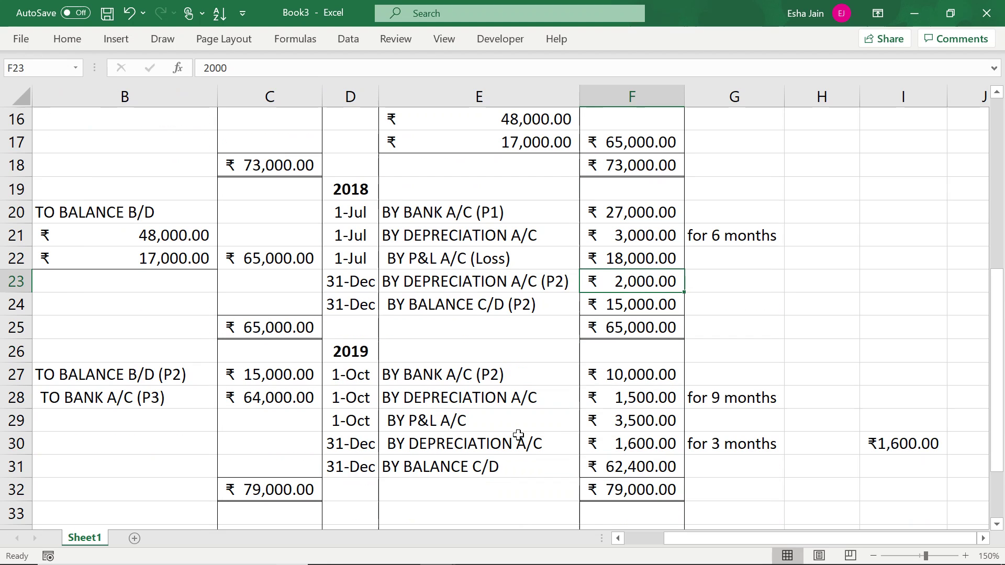
Relabel the 2019 P&L entry as BY P&L A/C (Loss) (P2).
double_click(485, 426)
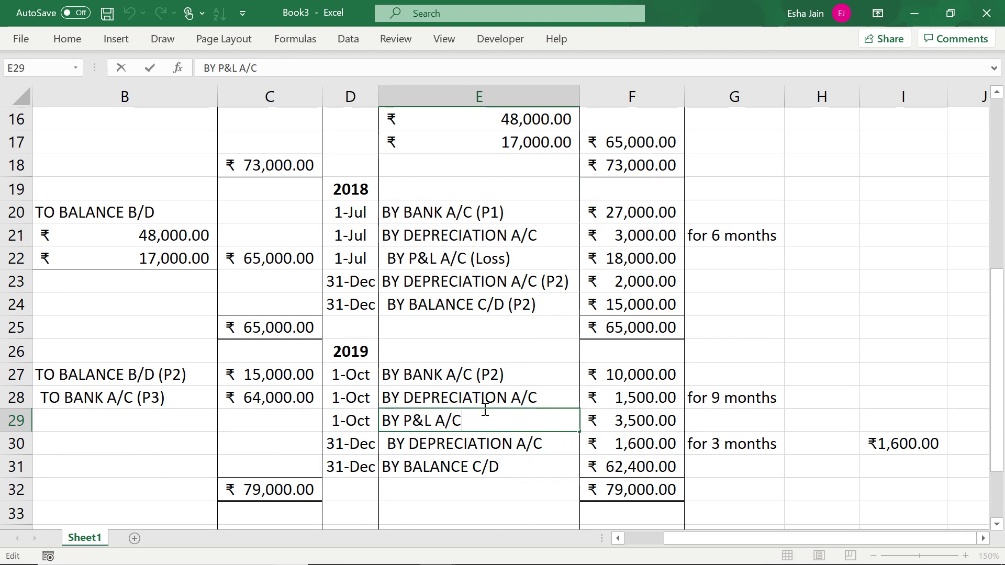
text( (L)
text(oss))
text())
text((p)
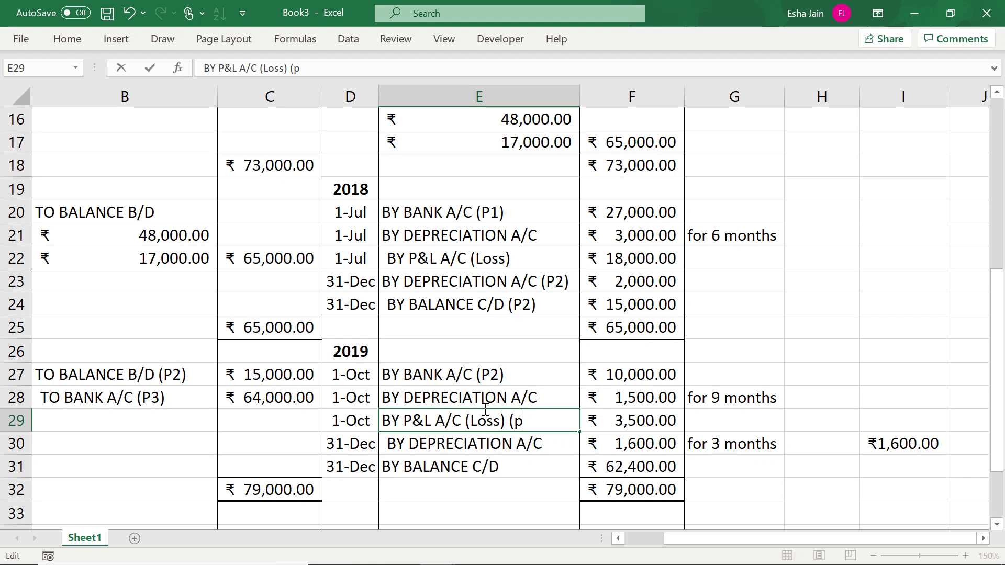
key(BackSpace)
text(P2)
text())
key(Return)
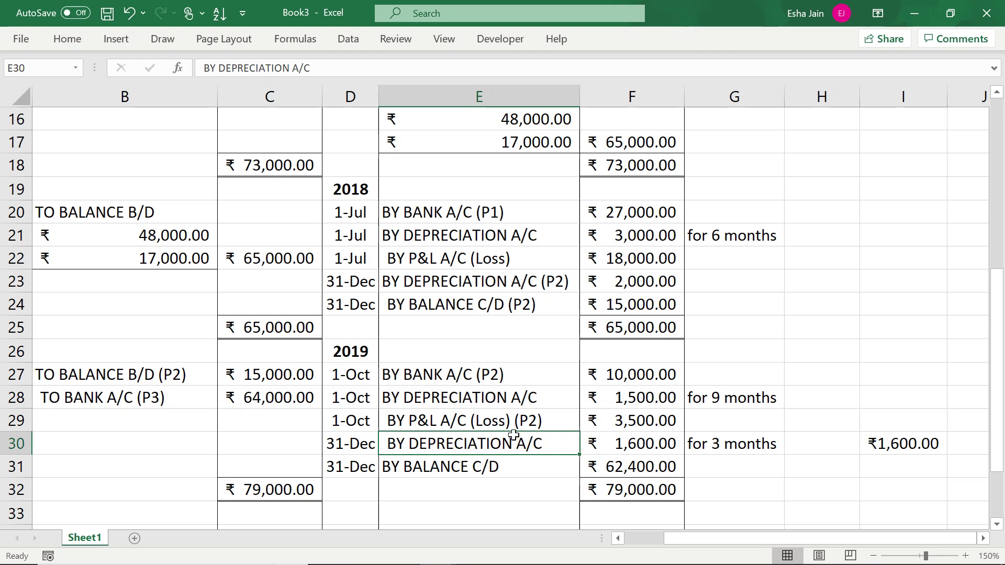
Append (P3) to the 31-Dec BY DEPRECIATION A/C label.
click(627, 401)
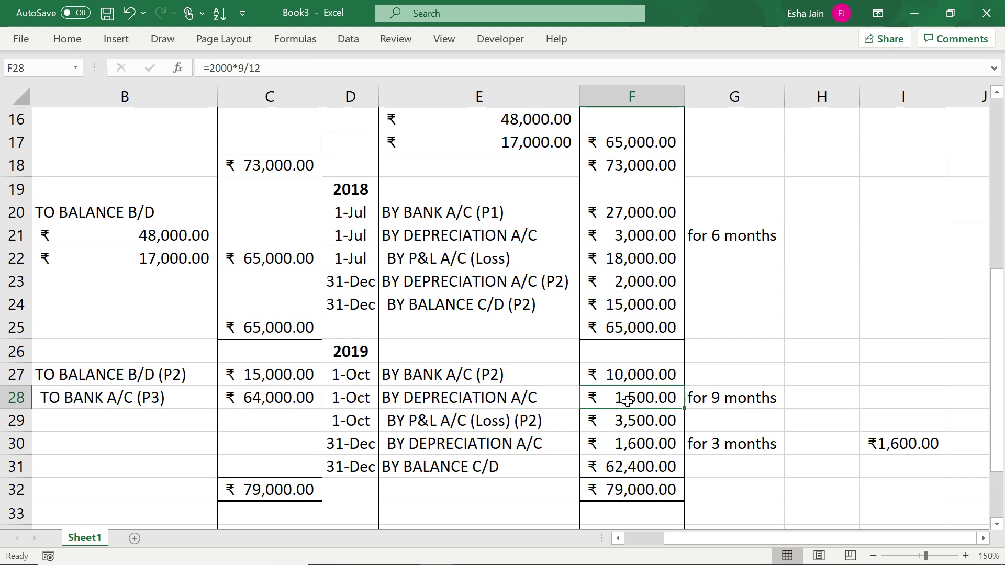
double_click(553, 443)
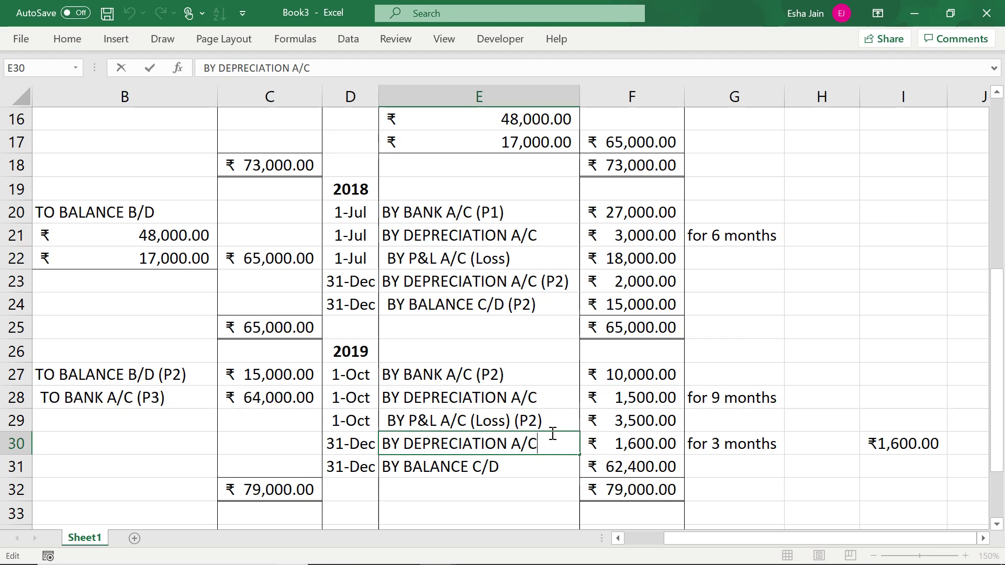
text( (P)
text(3))
key(Return)
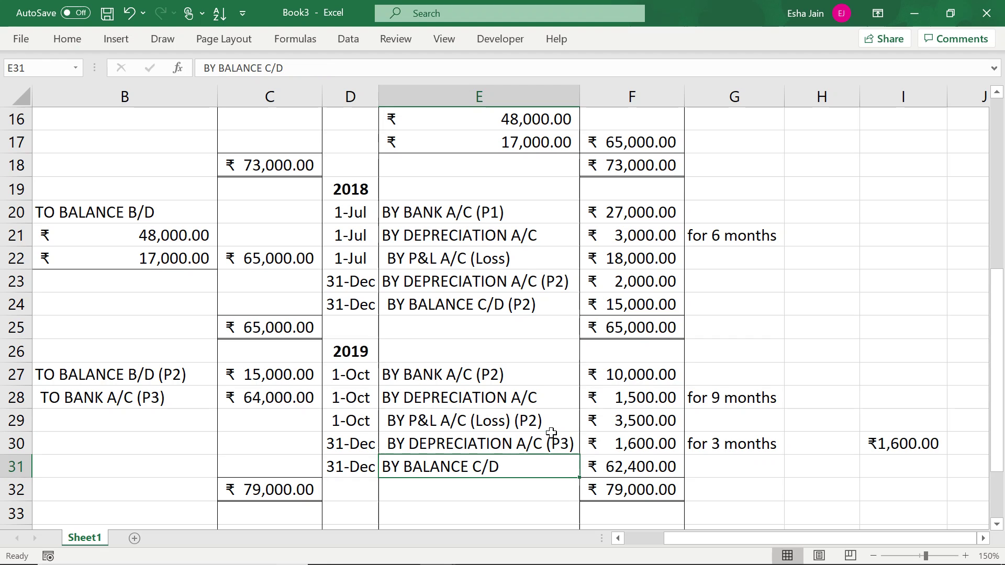
Check the P3 bank purchase date before reworking the three-month depreciation in F30.
click(181, 434)
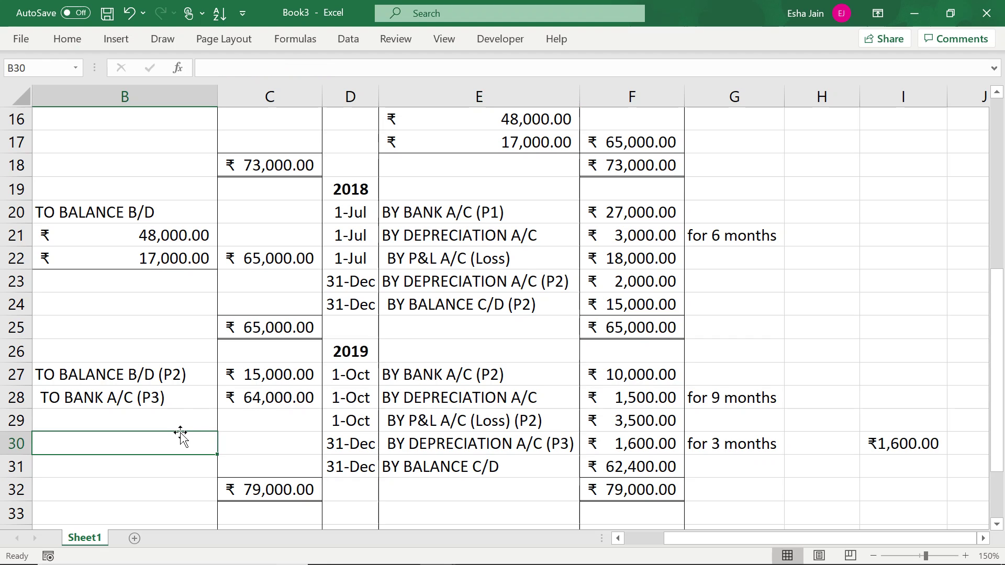
key(Left)
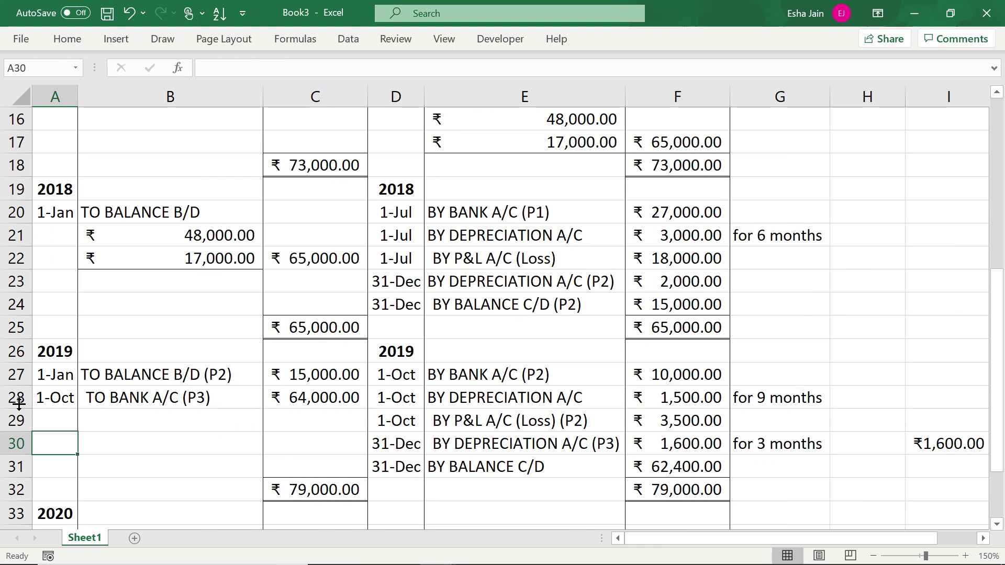
click(53, 397)
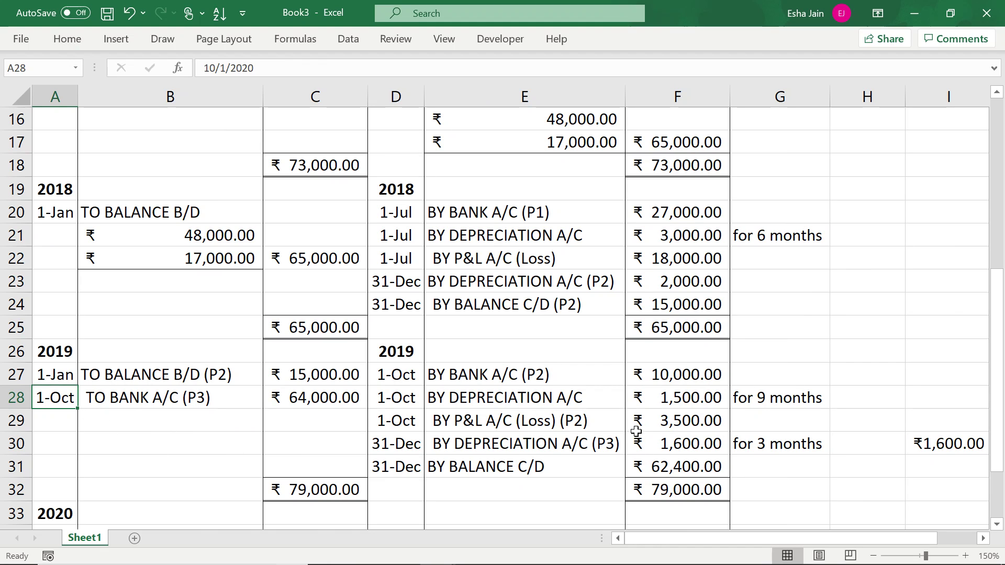
click(654, 442)
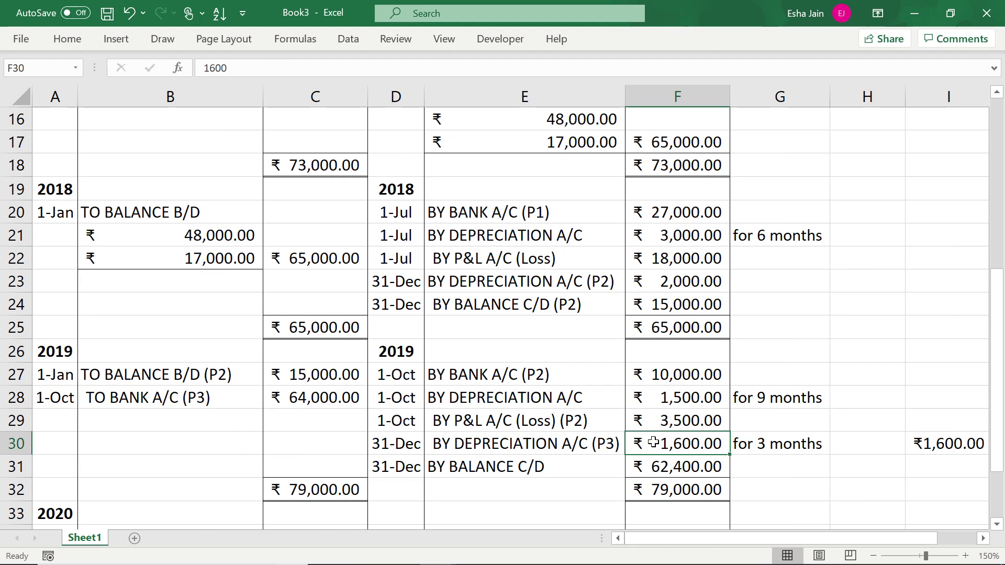
Enter =(64000*10%)*3/12 in F30 so the three-month depreciation stays ₹1,600.
text(64)
key(BackSpace)
key(BackSpace)
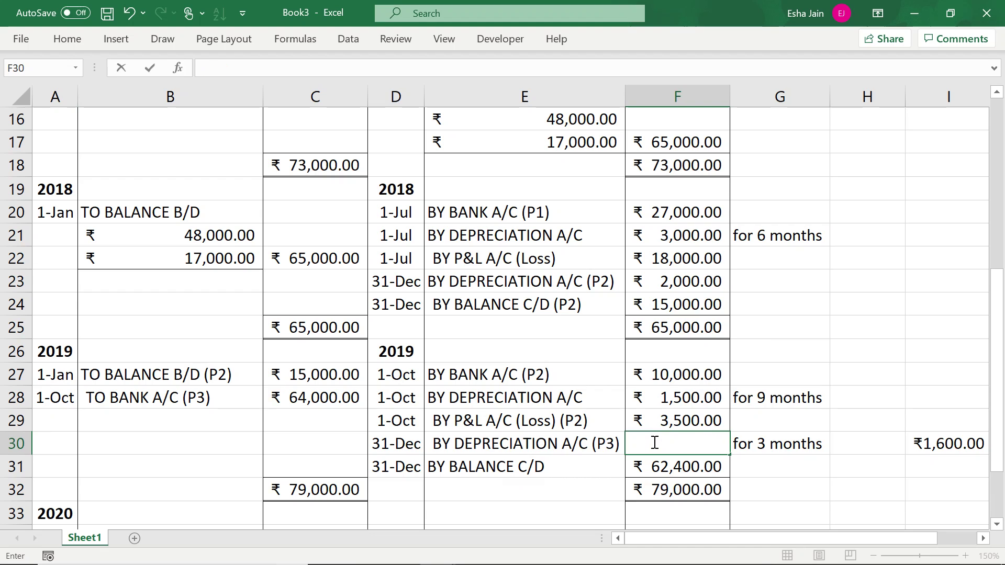
text(=(64)
text(000)
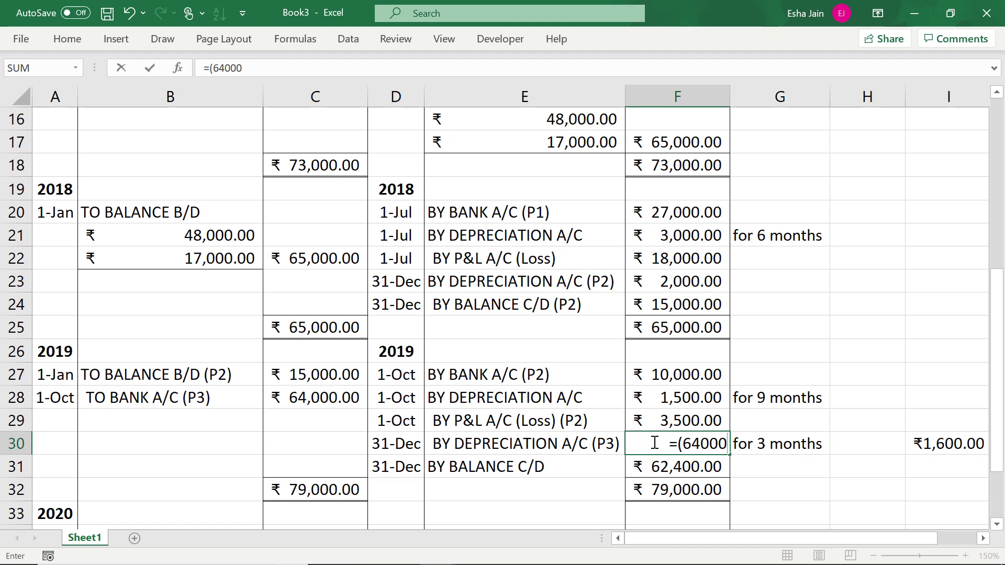
text(*10%)
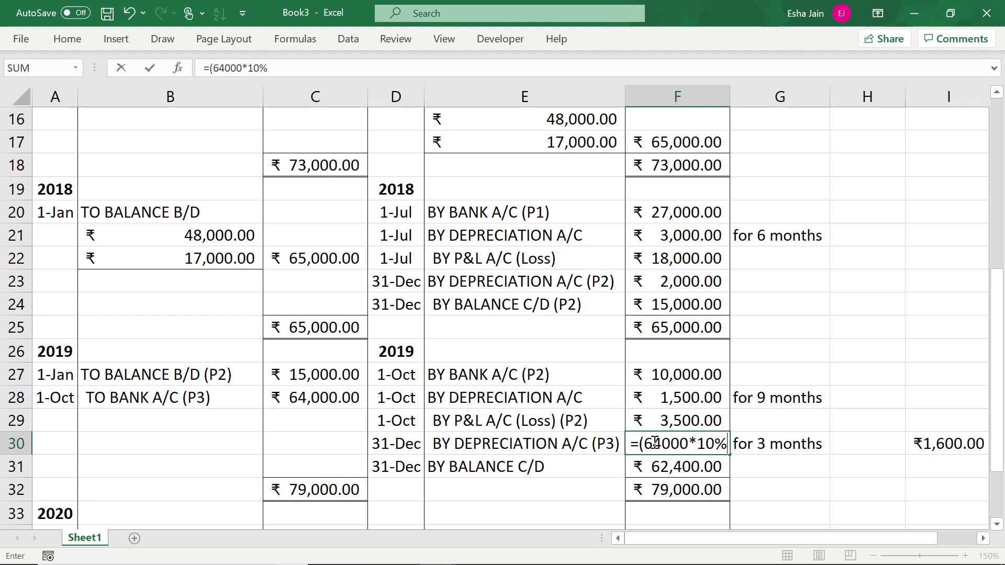
text())
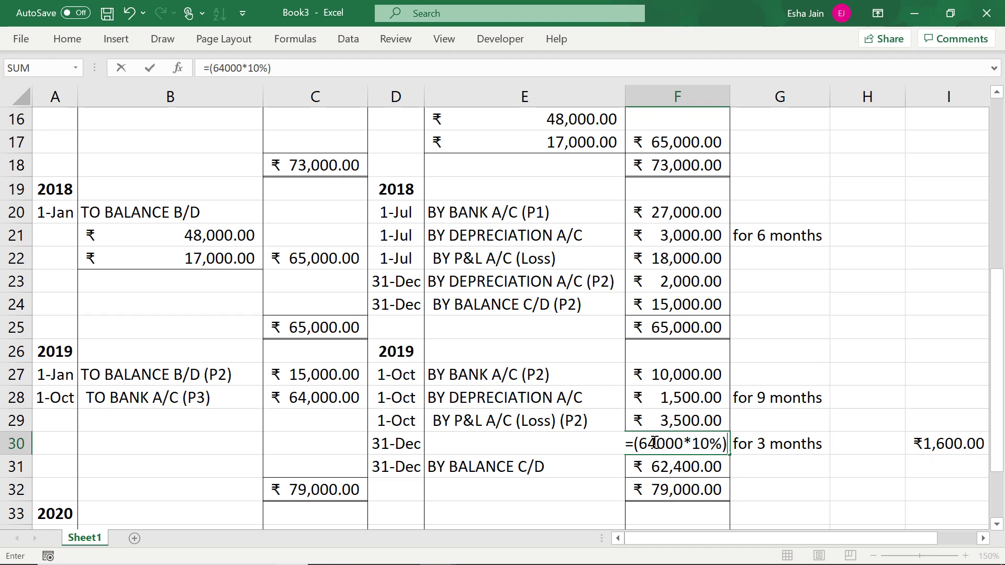
text(*)
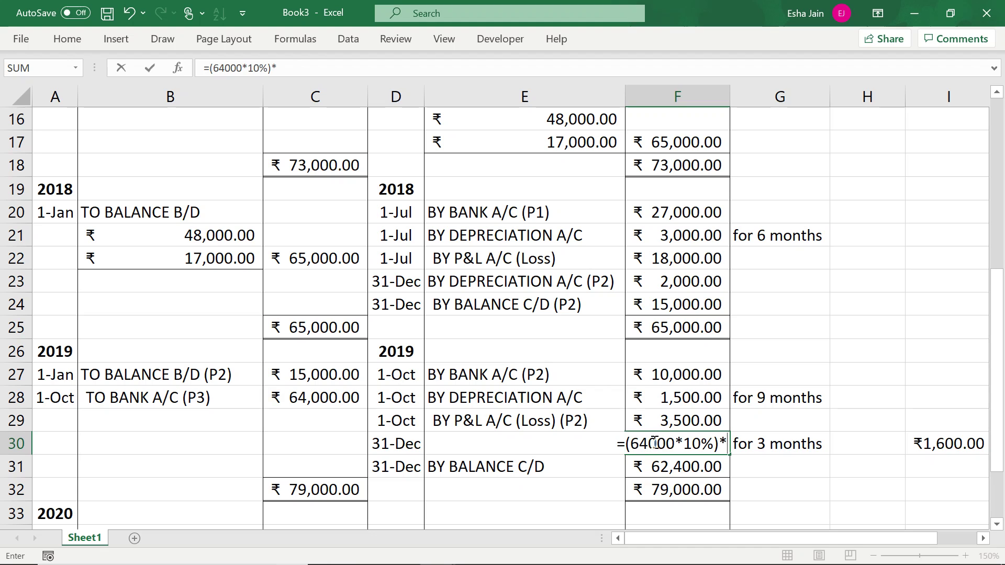
text(3/12)
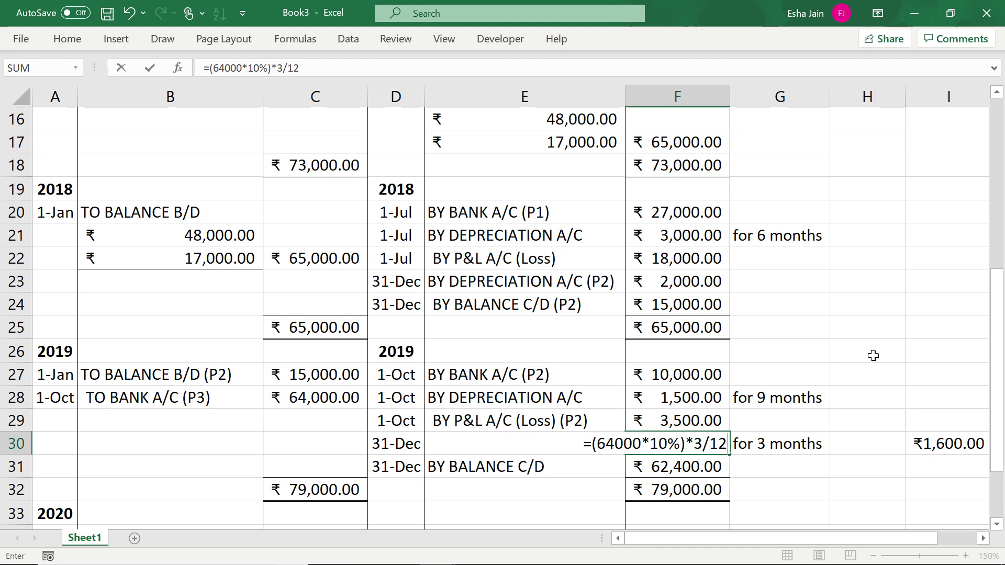
key(Return)
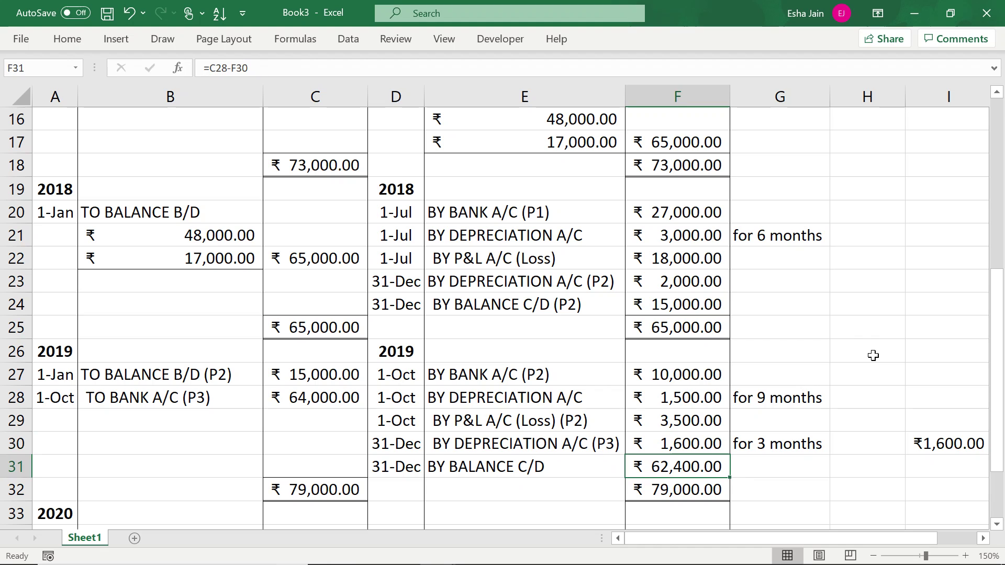
key(Up)
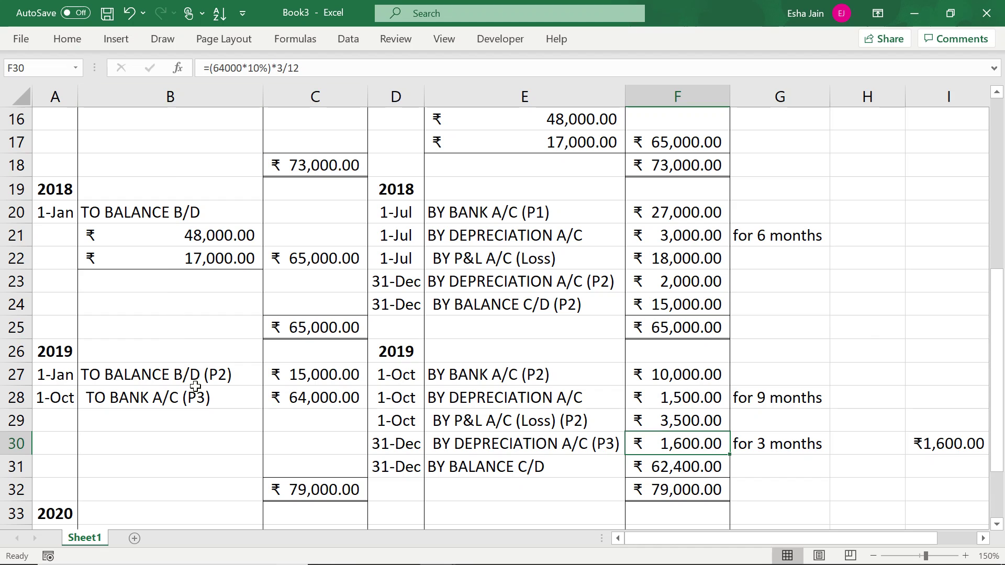
Label the 2019 entry BY BALANCE C/D (P3) and recheck its =C28-F30 formula.
double_click(603, 464)
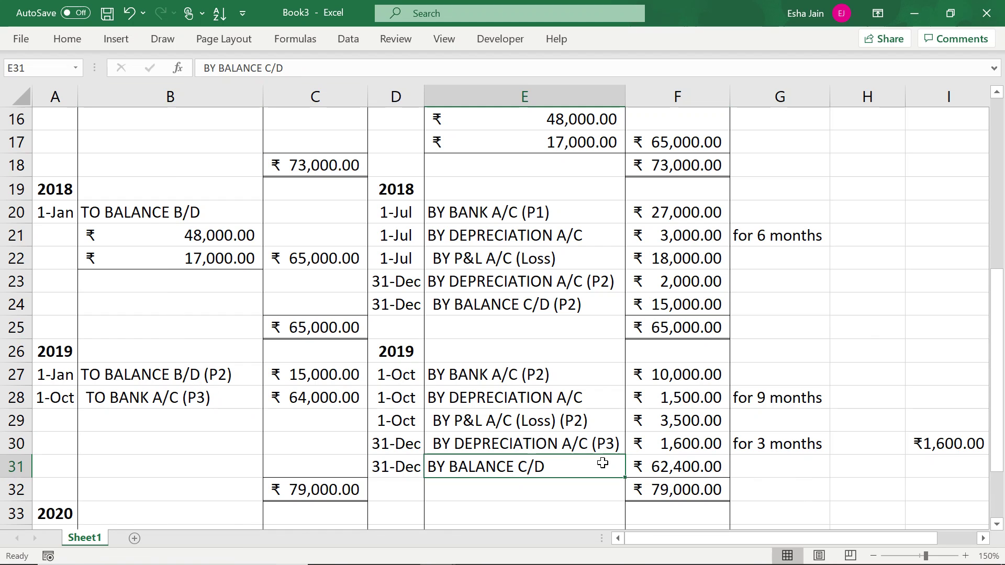
text( (P)
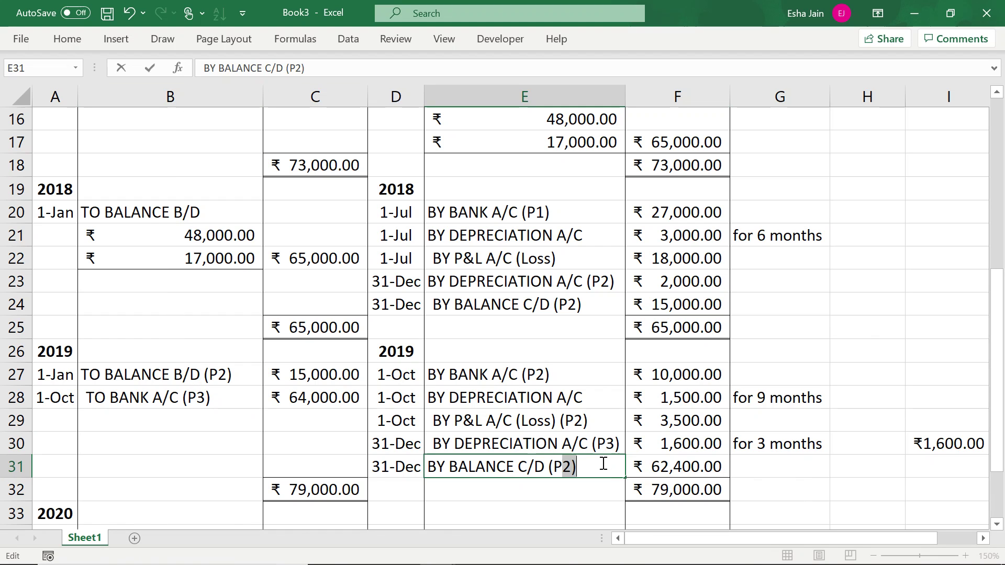
text(3)
key(Tab)
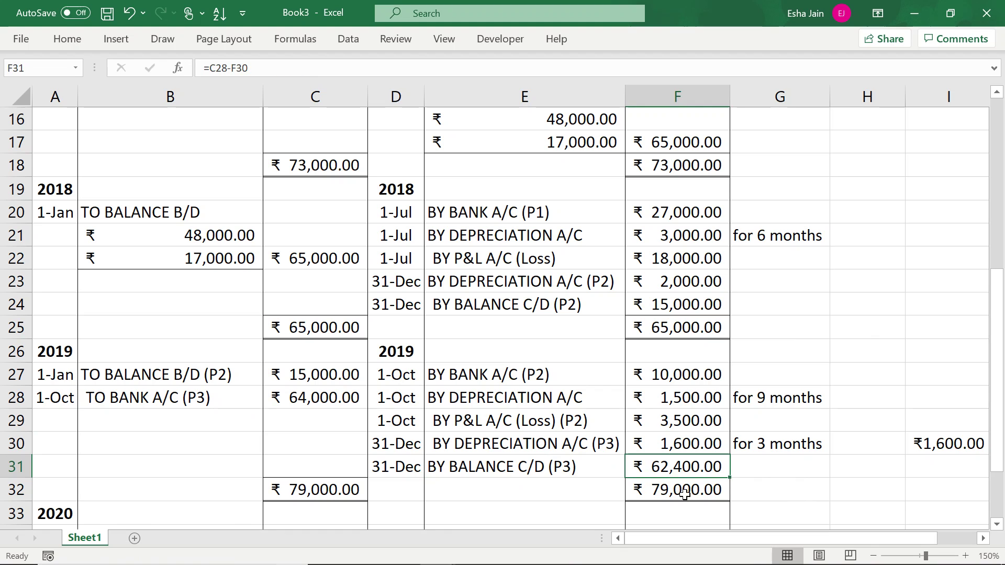
double_click(680, 466)
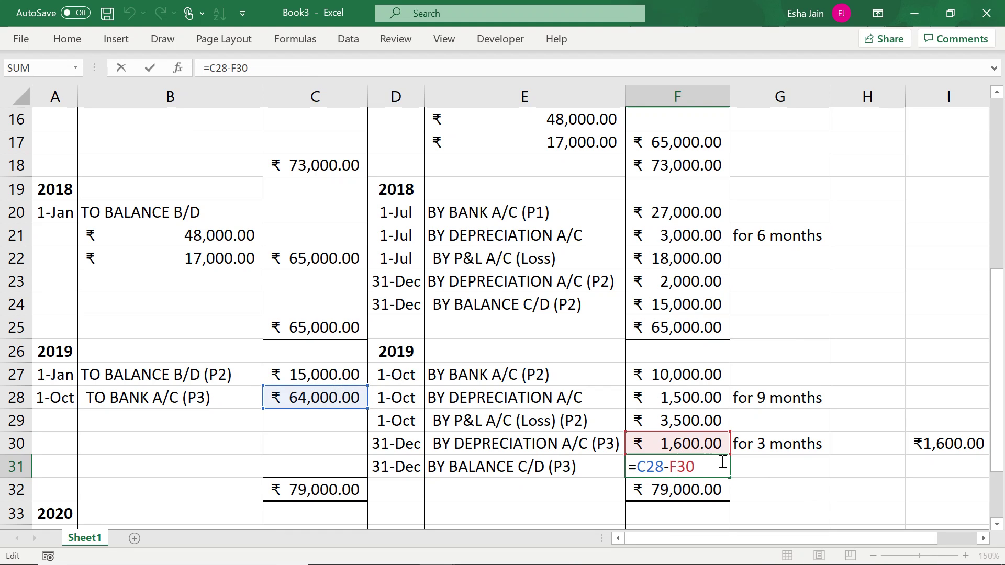
key(Return)
Change the 2020 opening label from (P2) to TO BALANCE B/D (P3).
scroll(743, 466, down, 1)
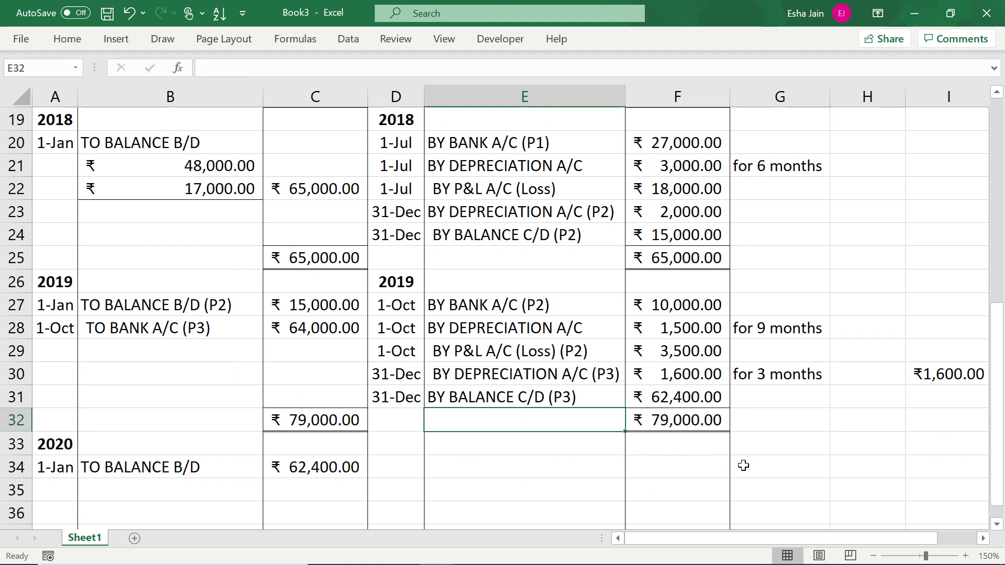
double_click(226, 466)
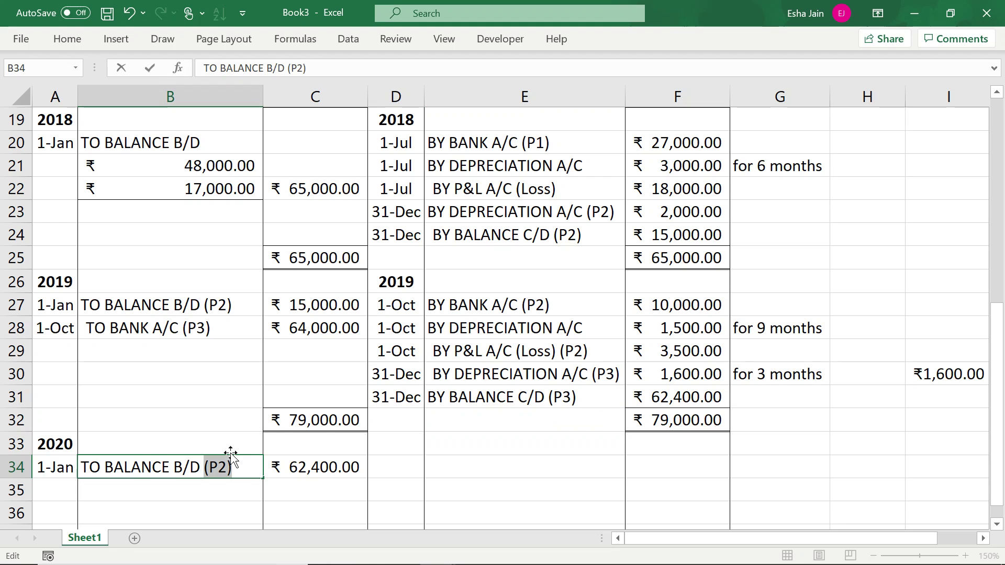
text((P2))
text(3)
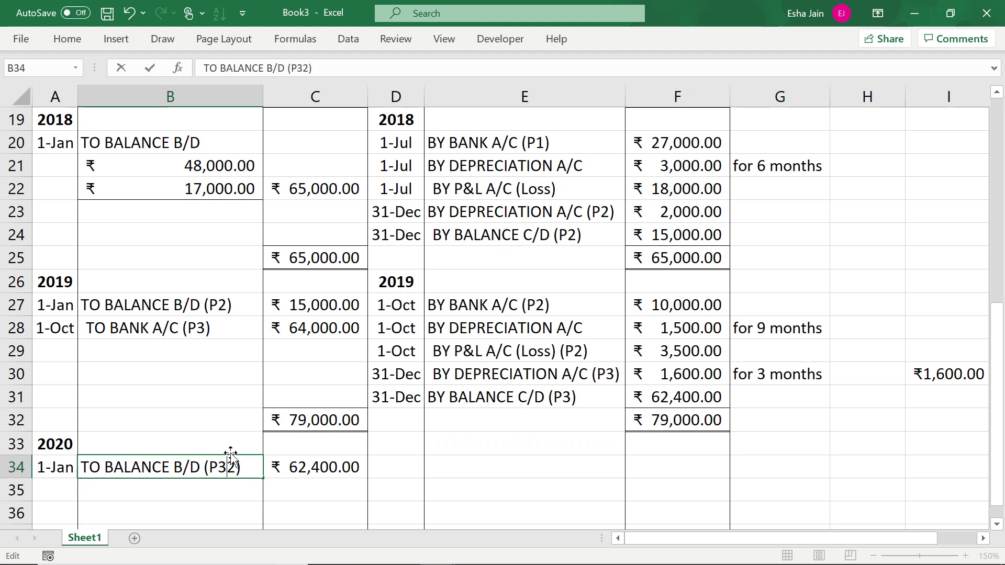
key(Delete)
key(Return)
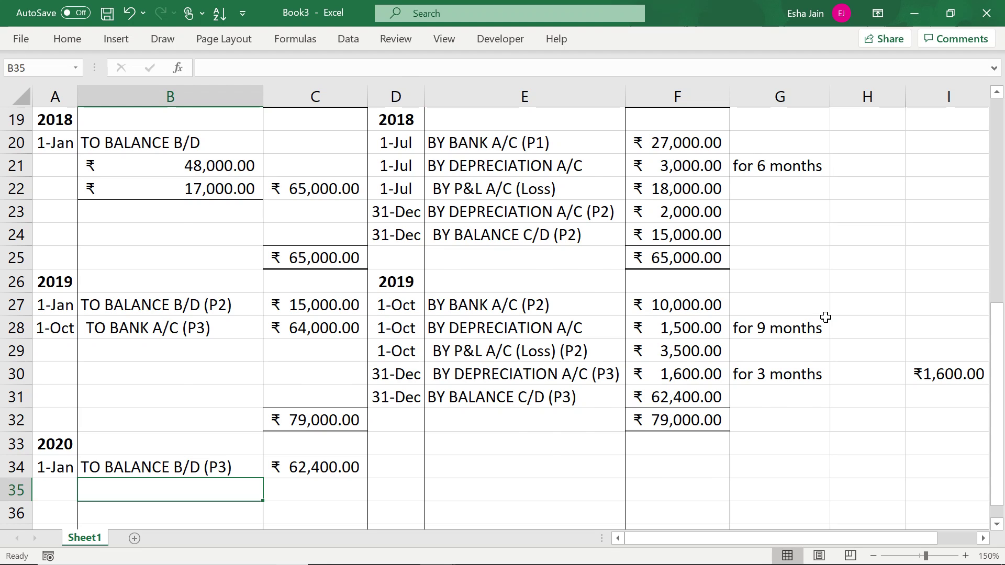
scroll(825, 317, up, 1)
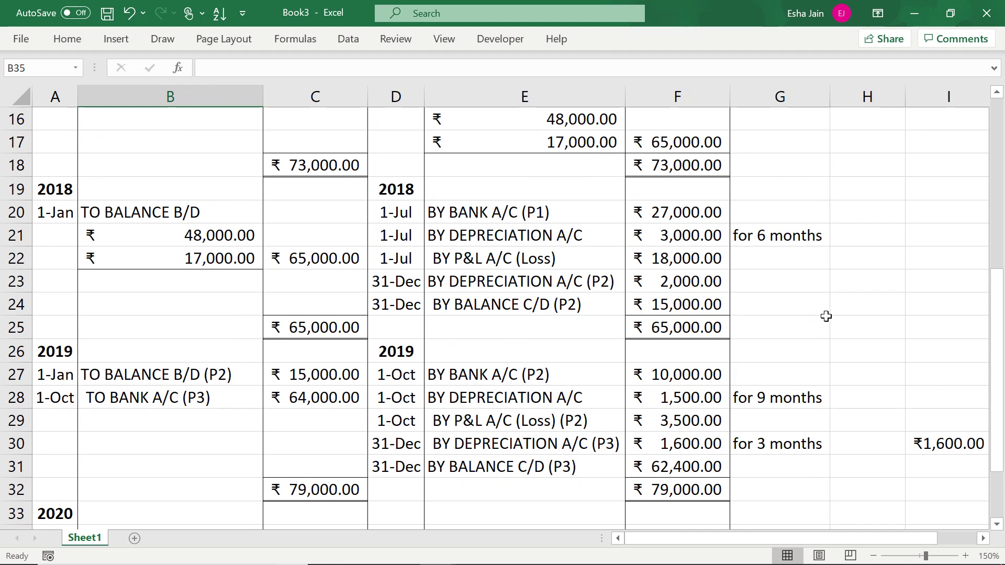